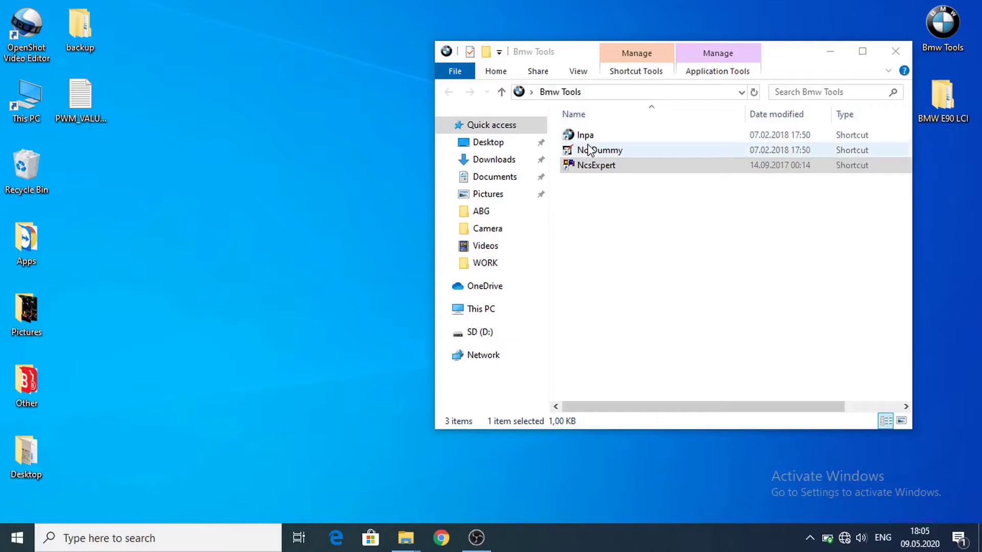
Launch Inpa from the Bmw Tools folder to check cable detection and ignition status, and quit it
left_click(586, 137)
double_click(587, 141)
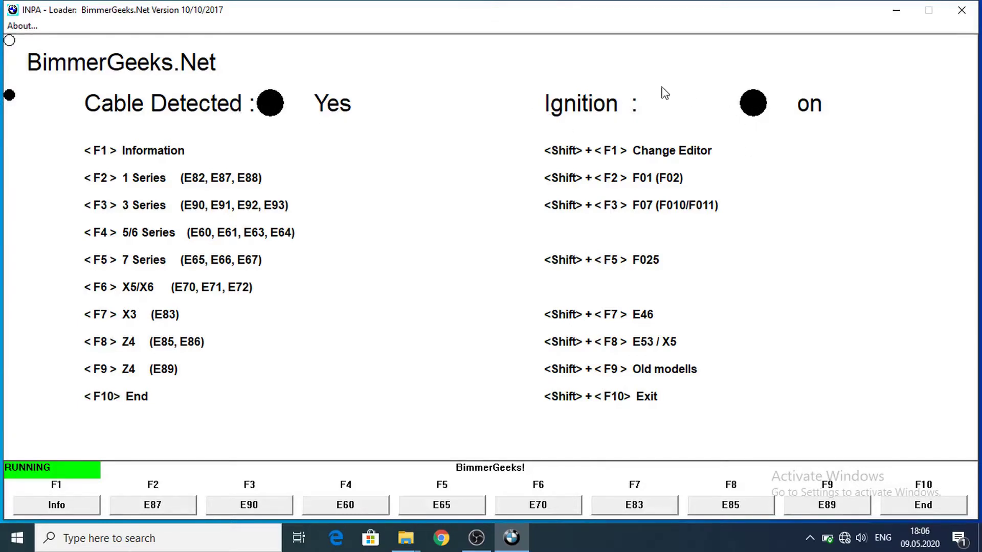
left_click(963, 11)
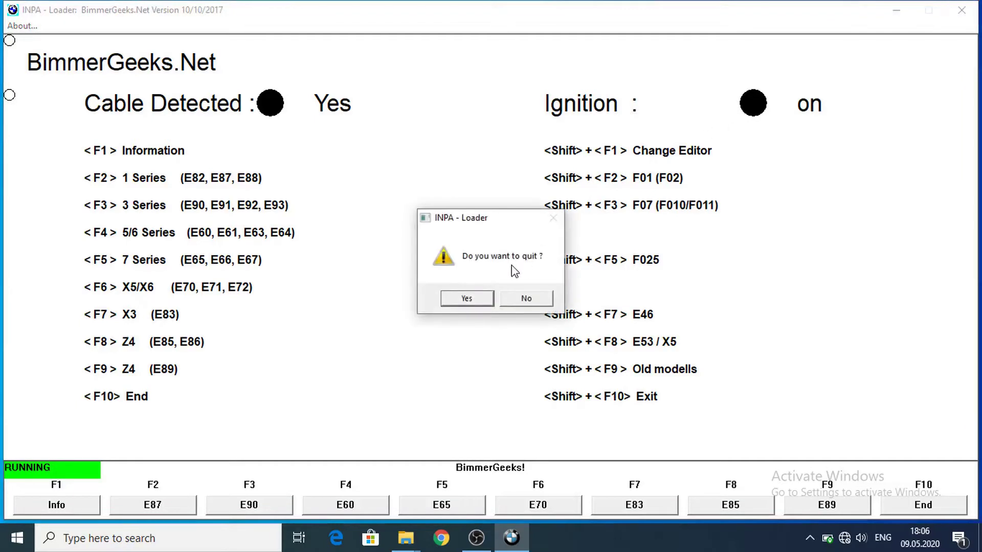
left_click(459, 300)
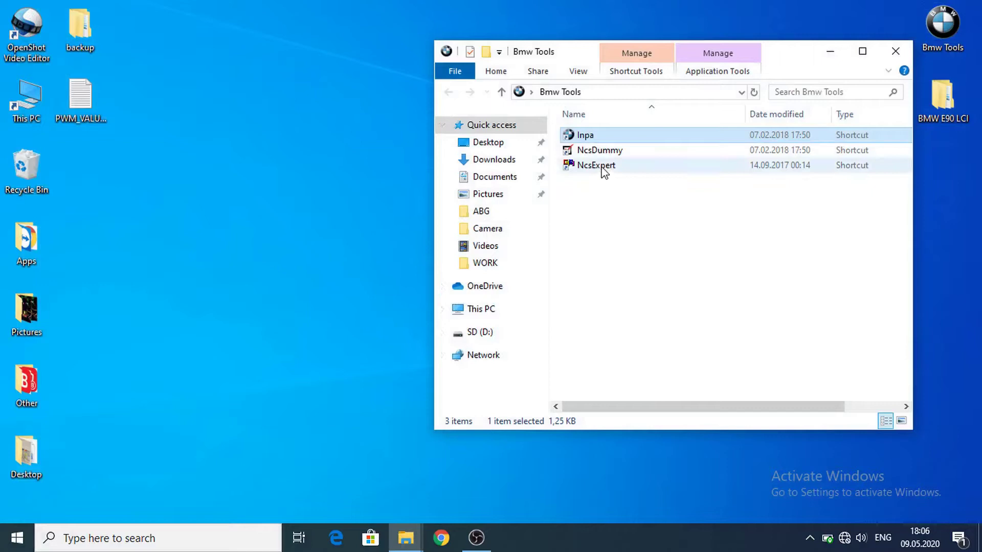
Launch NcsExpert from the Bmw Tools folder and load Revtor's NCS Expert Profile
double_click(604, 167)
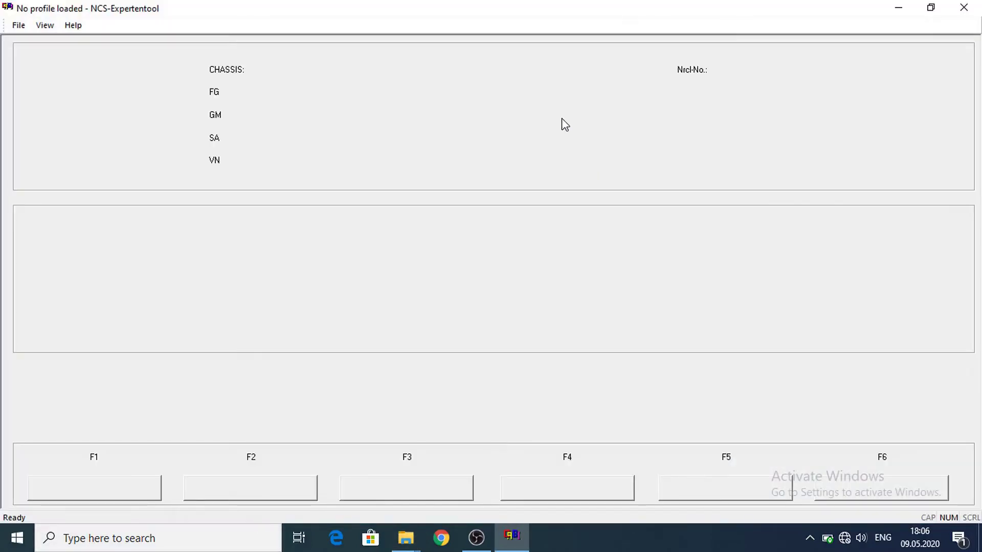
left_click(18, 25)
left_click(24, 39)
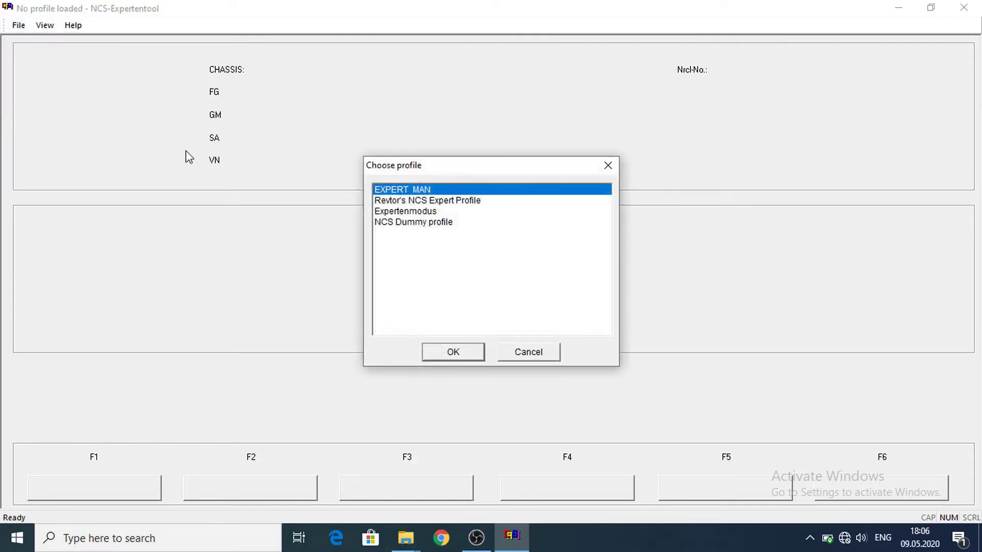
left_click(413, 202)
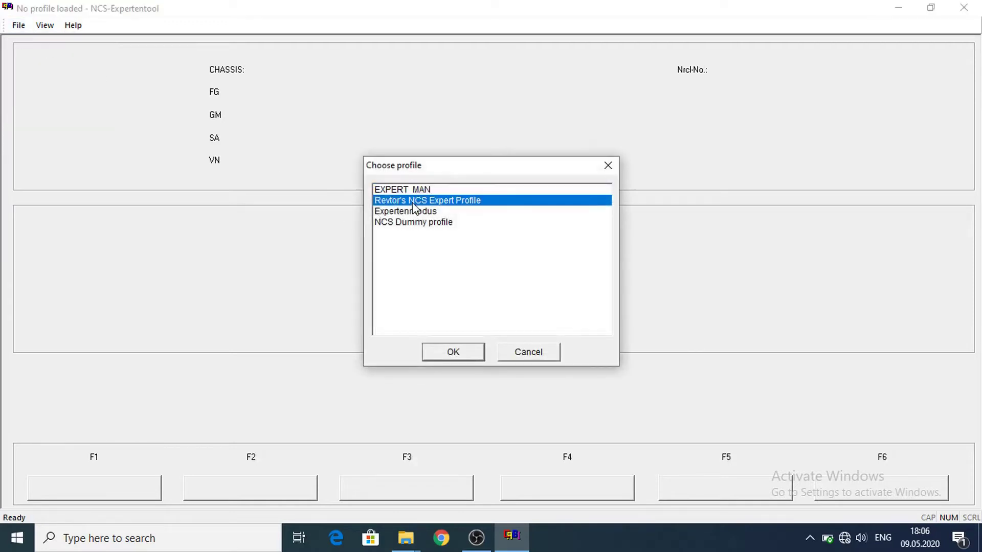
left_click(449, 351)
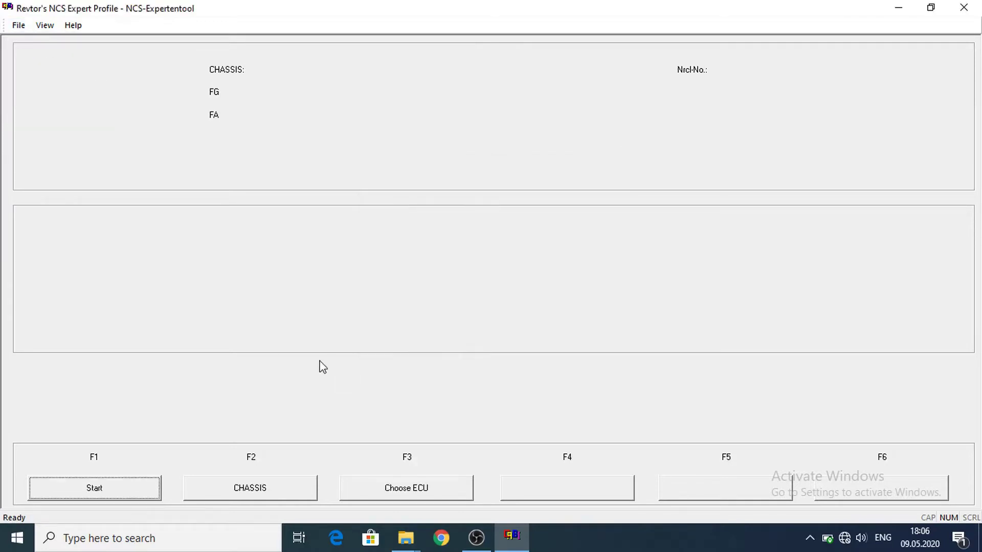
Read the vehicle order using chassis E89 and the FRM control unit, and return to the main functions
left_click(143, 490)
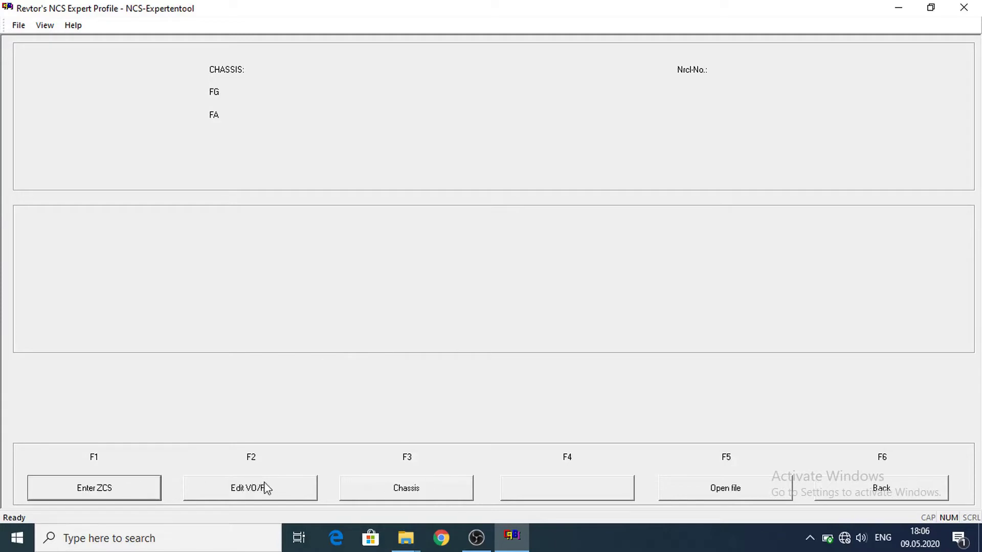
left_click(377, 494)
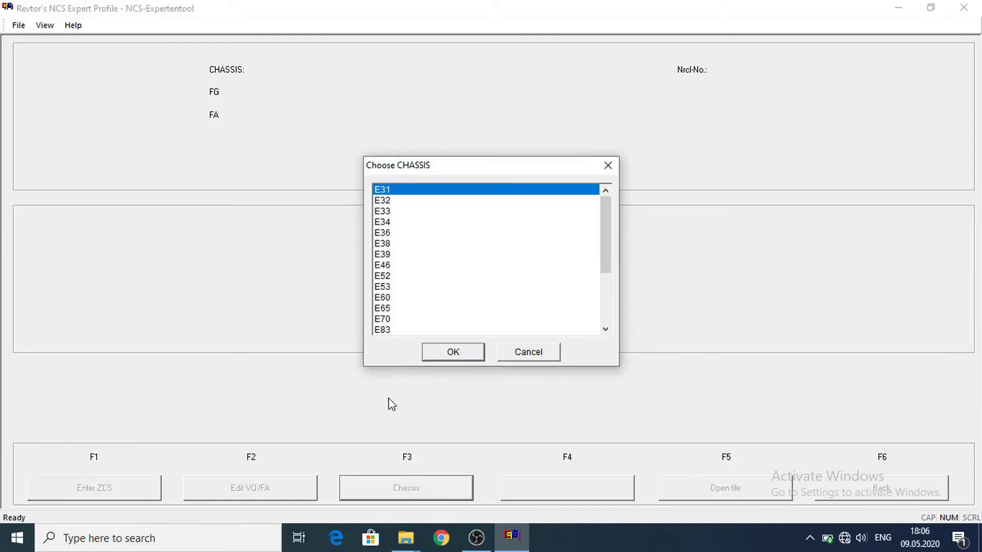
left_click_drag(606, 245, 588, 300)
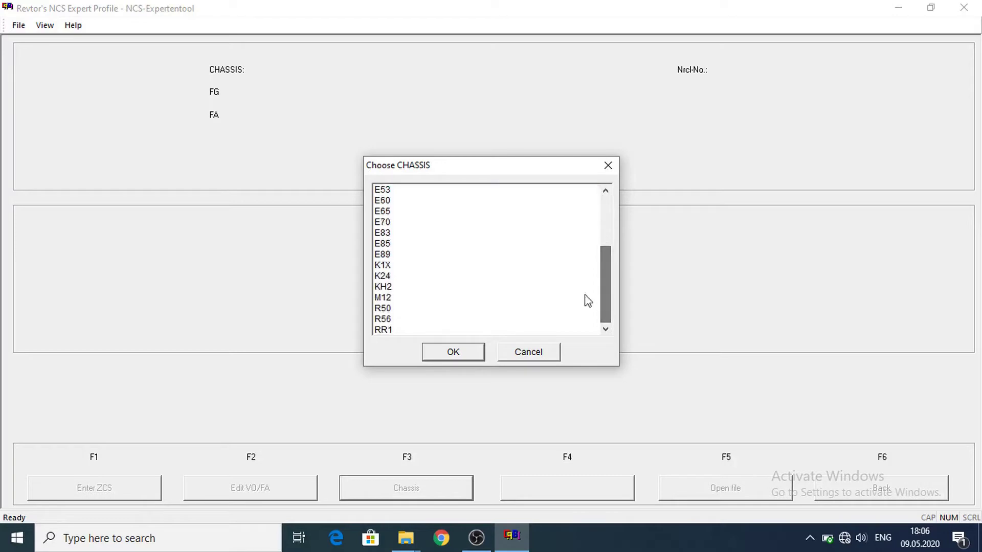
left_click(381, 254)
left_click(455, 354)
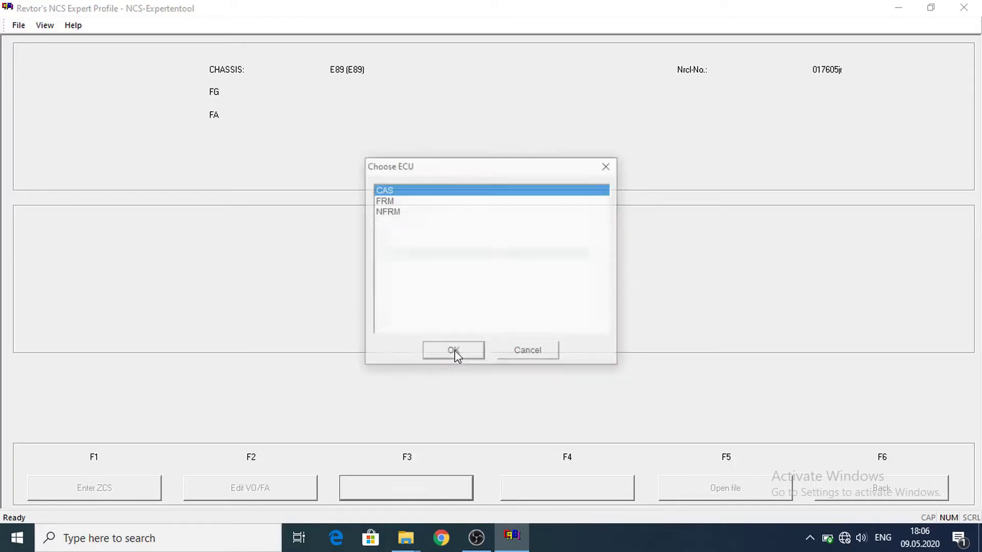
left_click(393, 202)
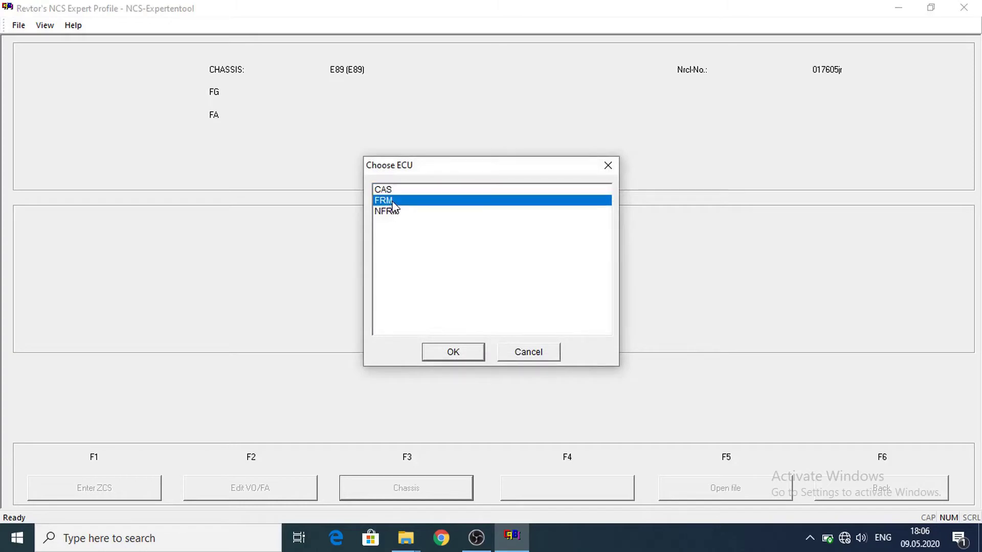
left_click(454, 354)
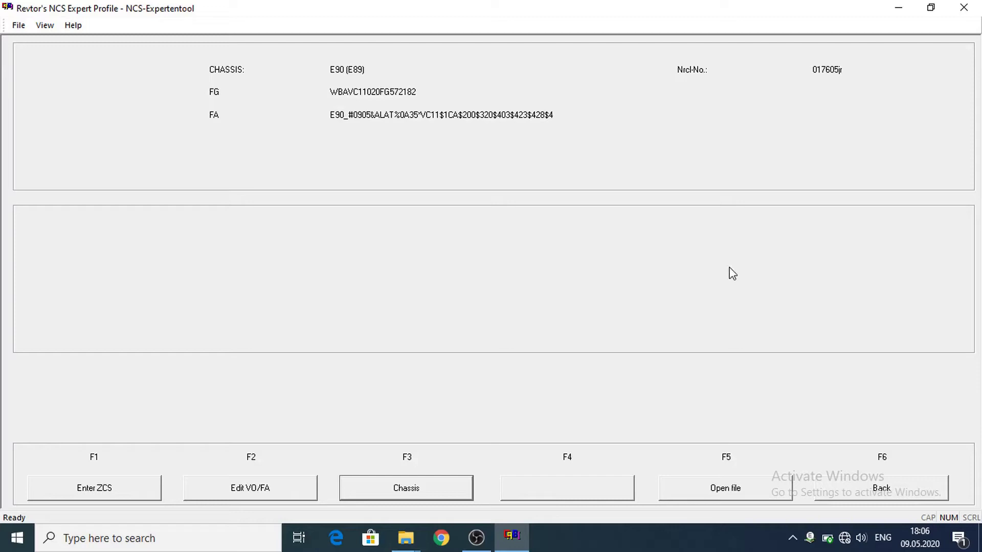
left_click(905, 486)
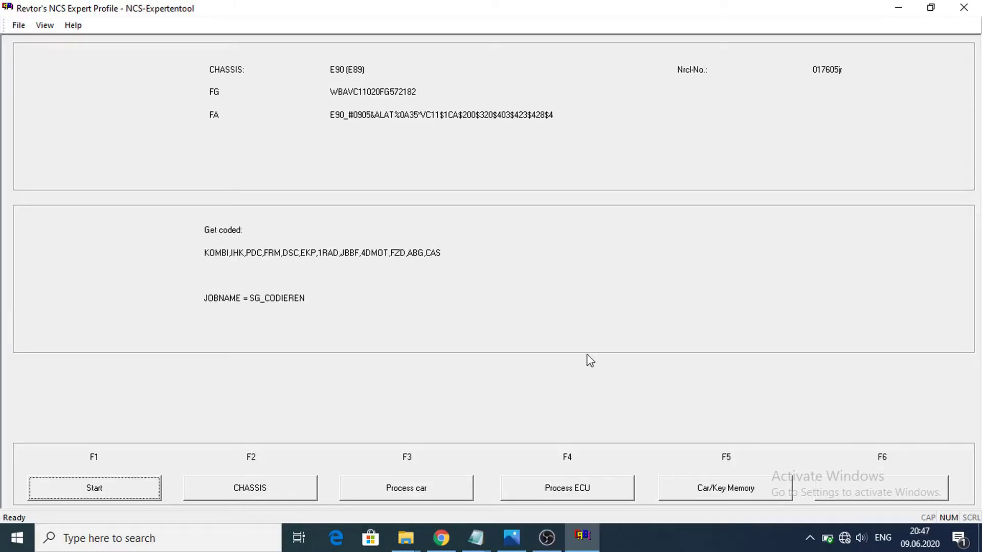
Select the FRM control unit for individual processing and accept its SGET data
left_click(569, 491)
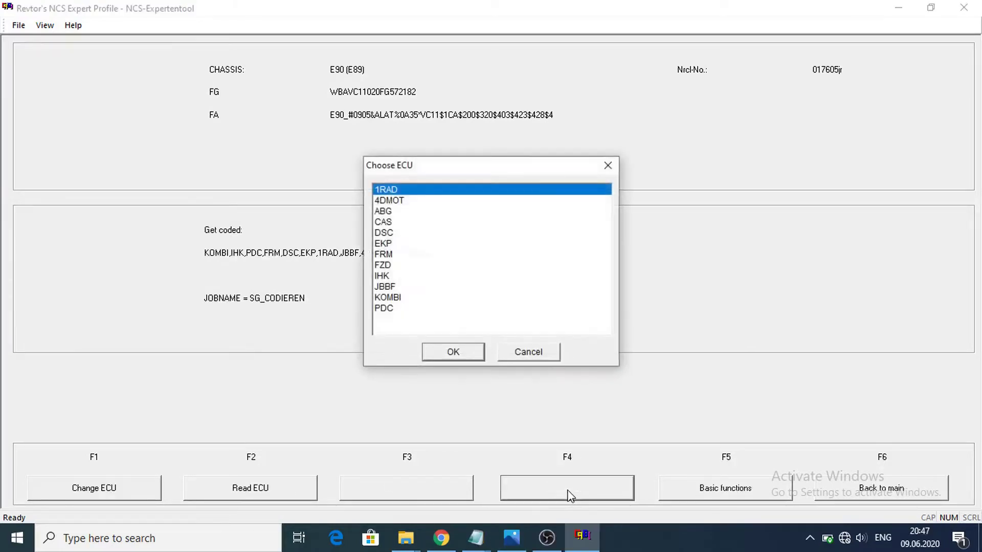
left_click(391, 255)
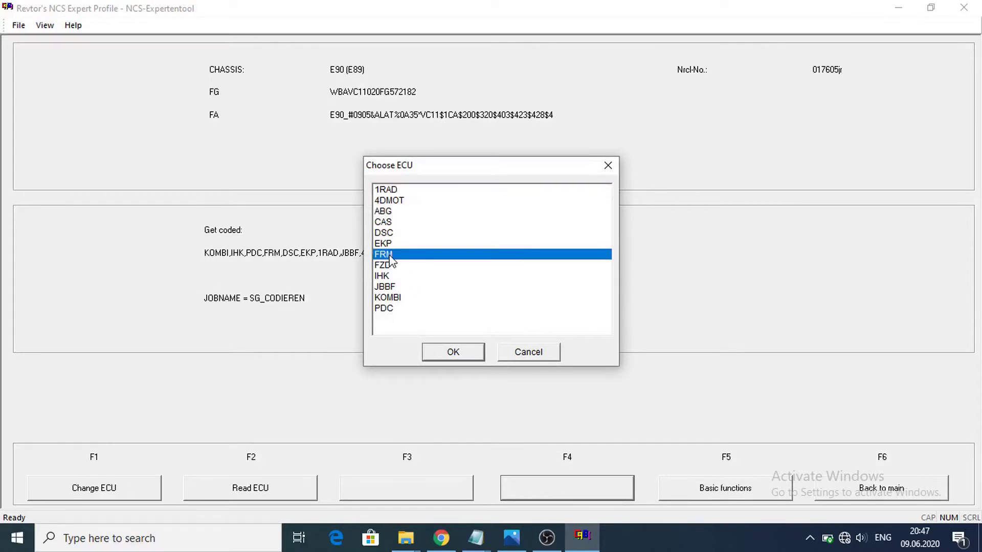
left_click(453, 351)
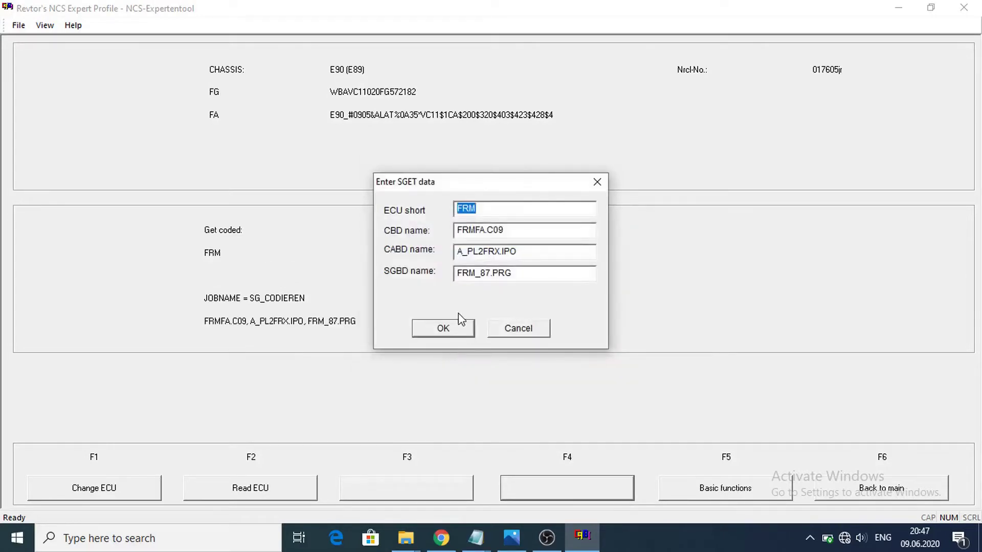
left_click(457, 327)
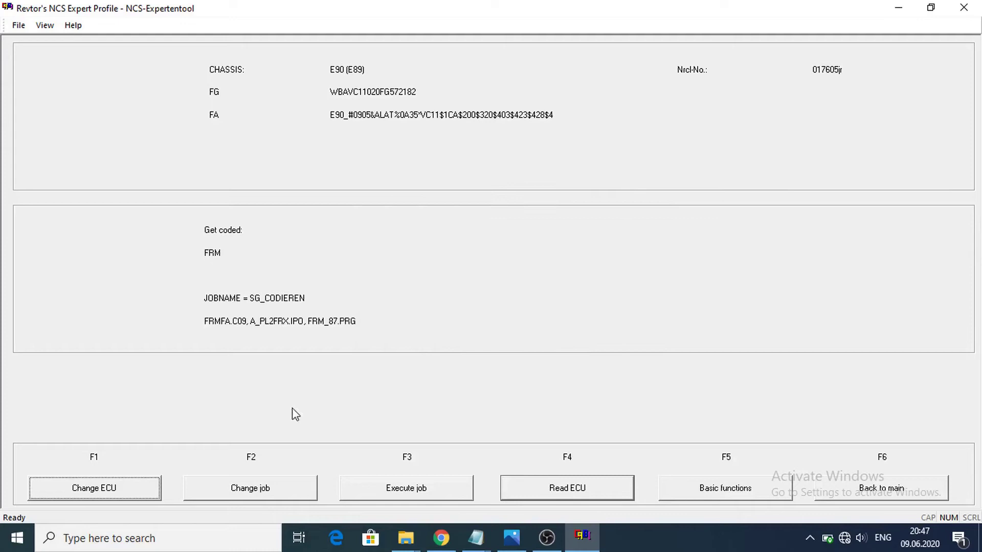
Change the FRM job to CODIERDATEN_LESEN and execute it
left_click(281, 493)
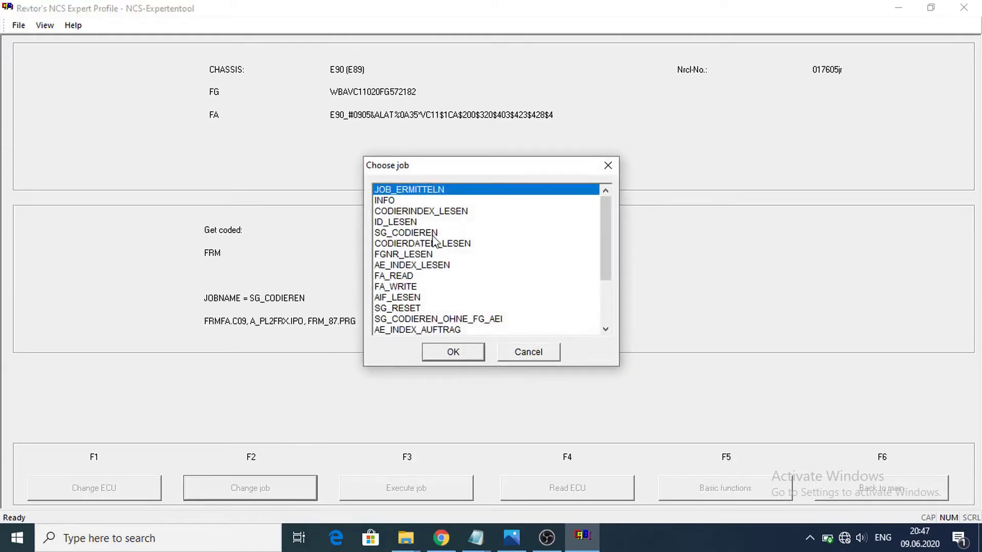
left_click(430, 245)
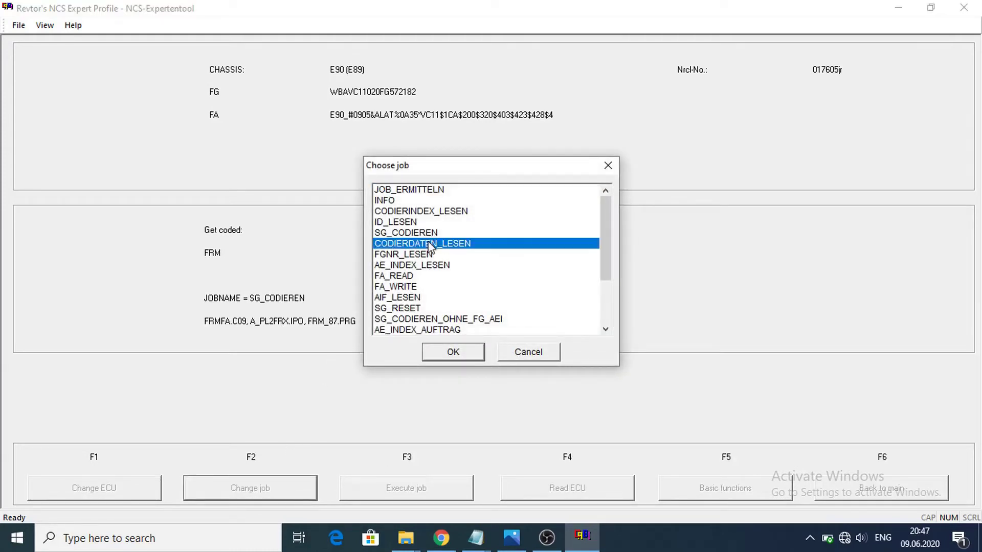
left_click(450, 352)
left_click(415, 491)
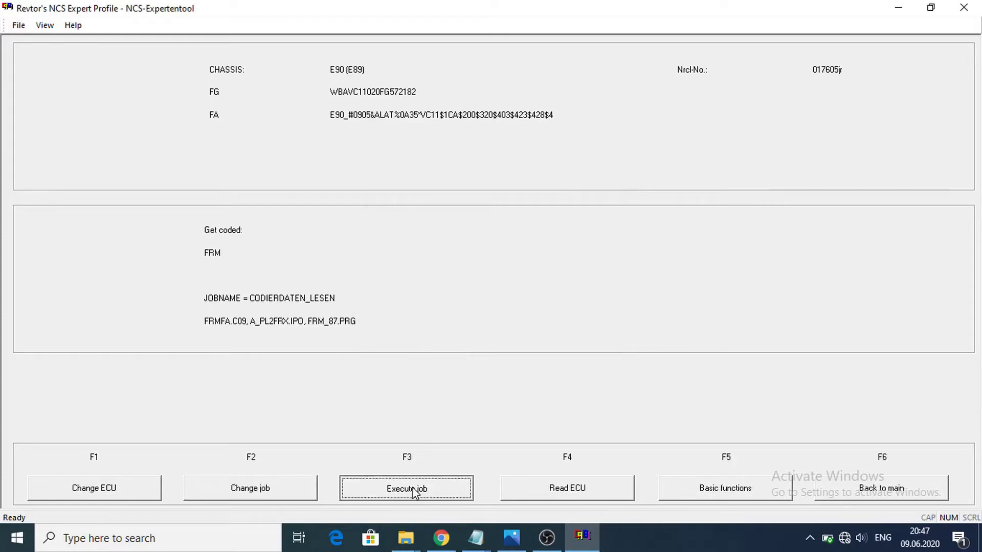
Launch NcsDummy from the Bmw Tools folder, check the coding job's status in NCS Expert, and return to NCS Dummy
mouse_move(405, 537)
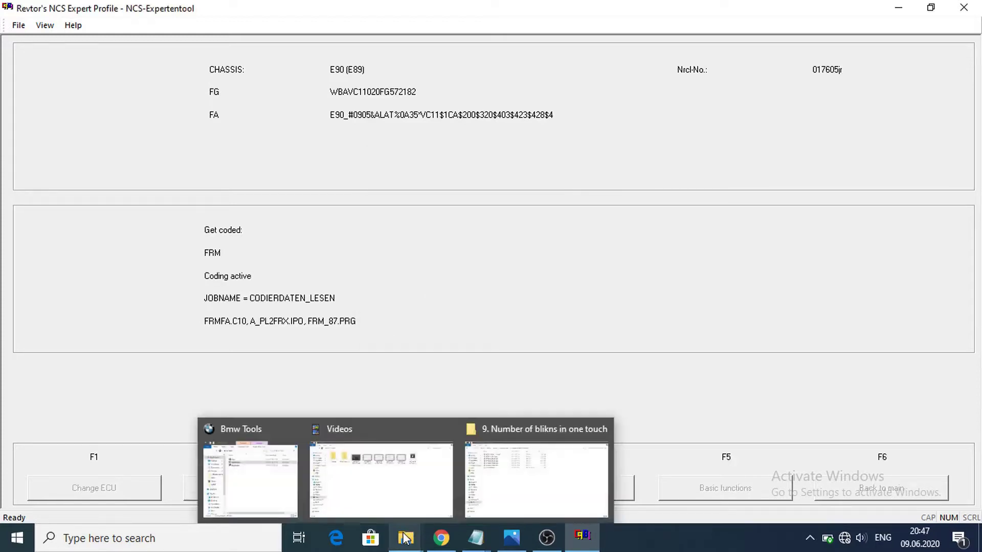
left_click(237, 481)
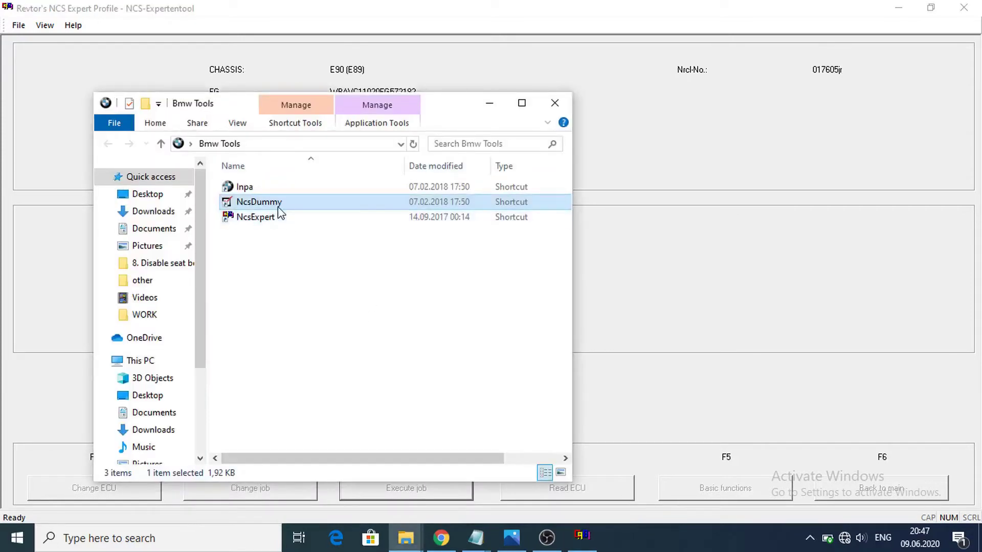
left_click(491, 105)
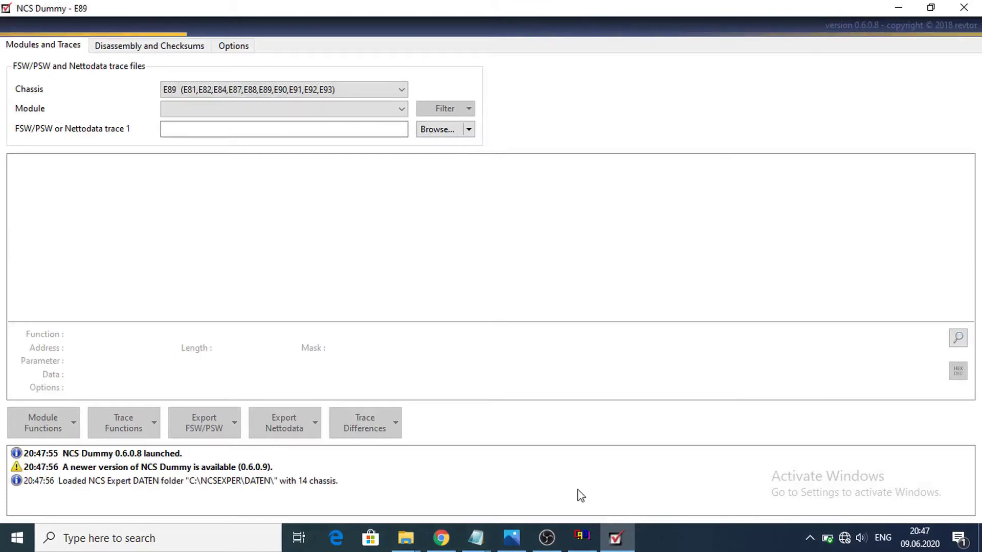
left_click(582, 537)
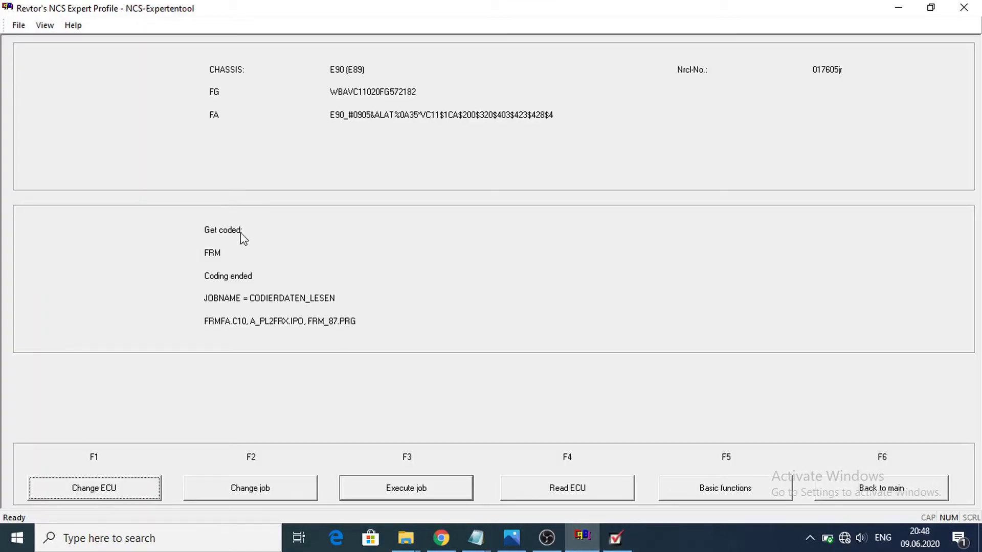
left_click(616, 540)
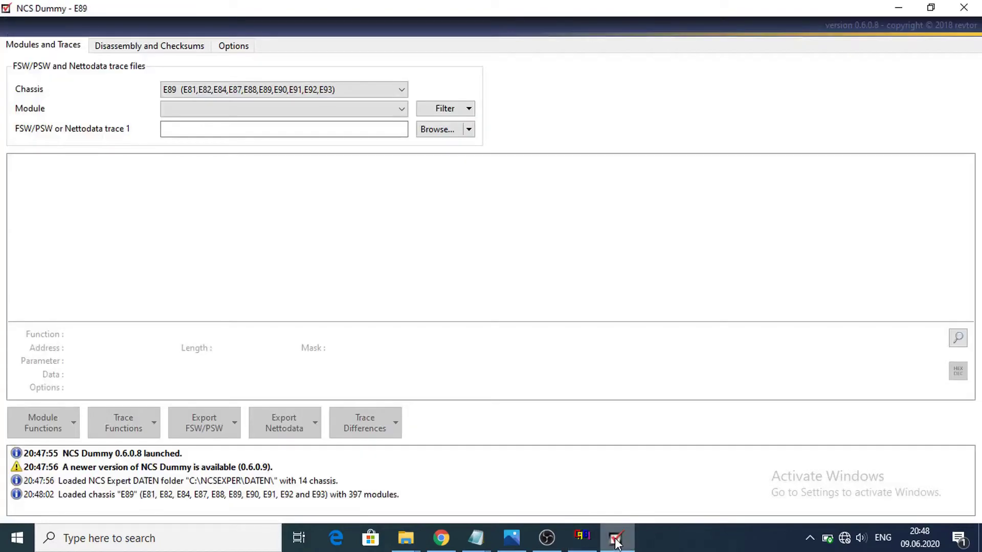
Load FSW_PSW.TRC from the NCSEXPER WORK folder as FSW/PSW trace 1
left_click(444, 130)
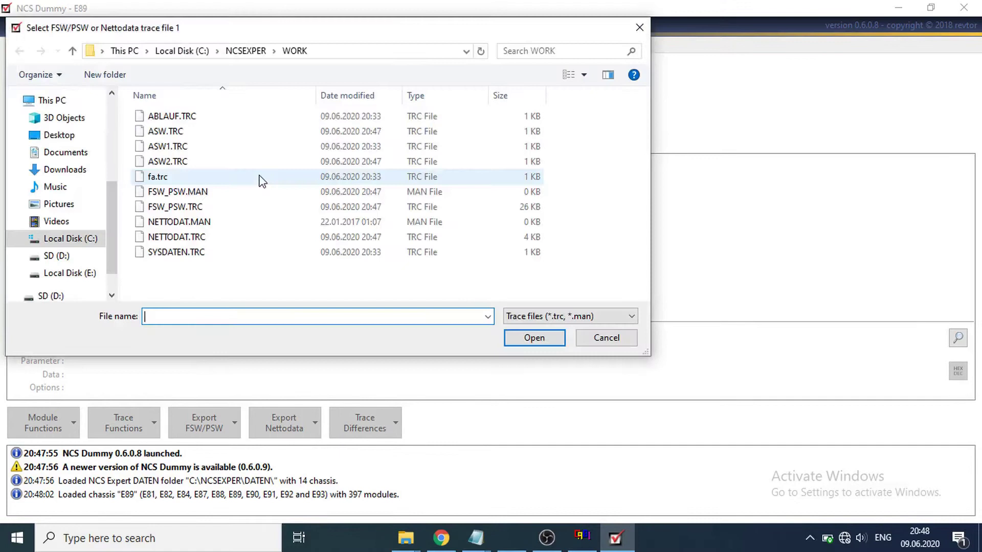
left_click(213, 210)
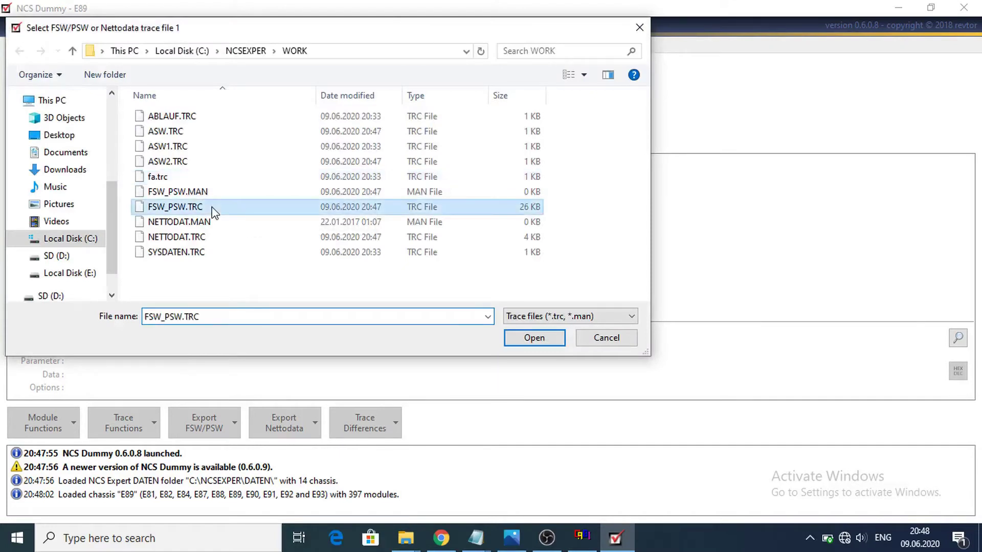
left_click(535, 338)
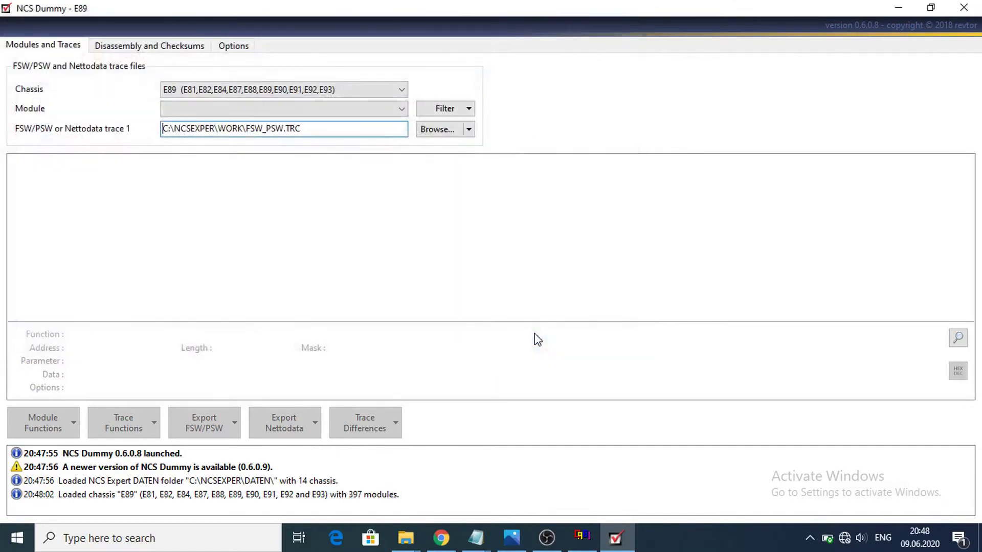
Filter the E89 modules by the currently loaded trace file
left_click(466, 109)
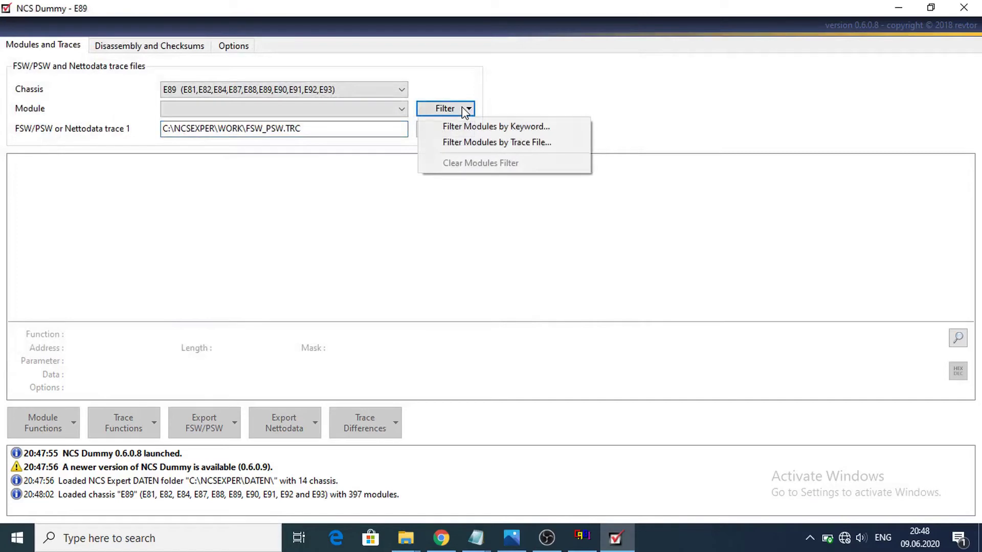
left_click(472, 145)
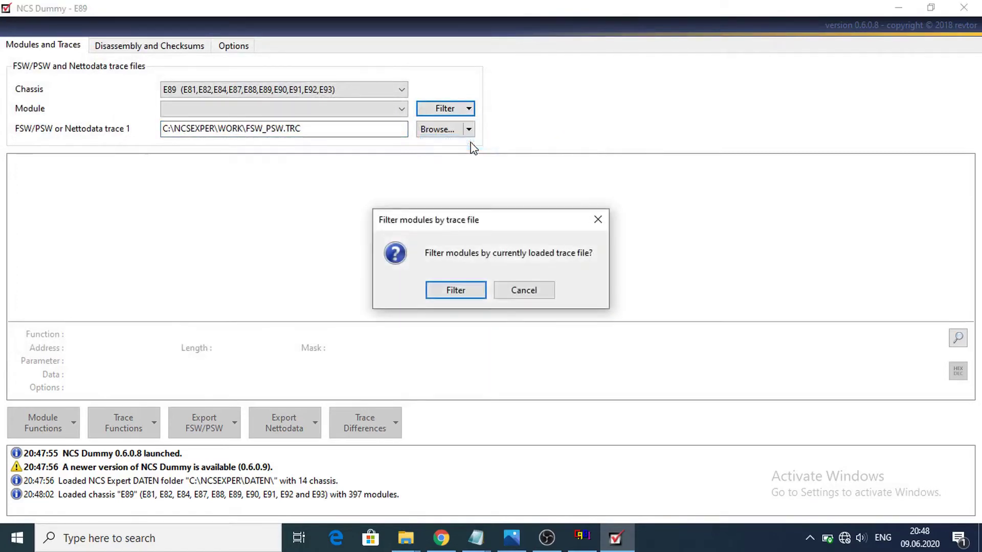
left_click(449, 295)
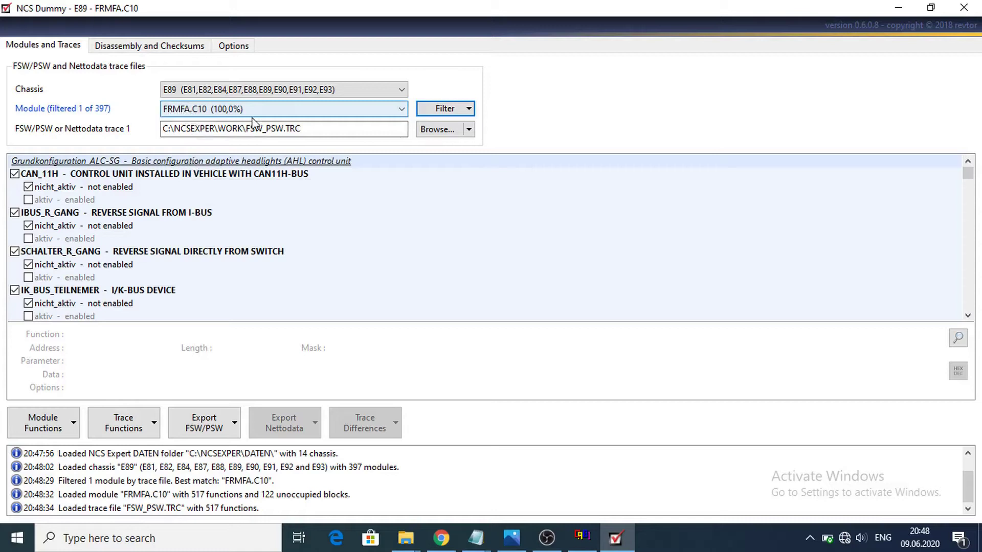
Search the FRMFA.C10 function list for the keyword "brake force display stage"
key("ctrl+f")
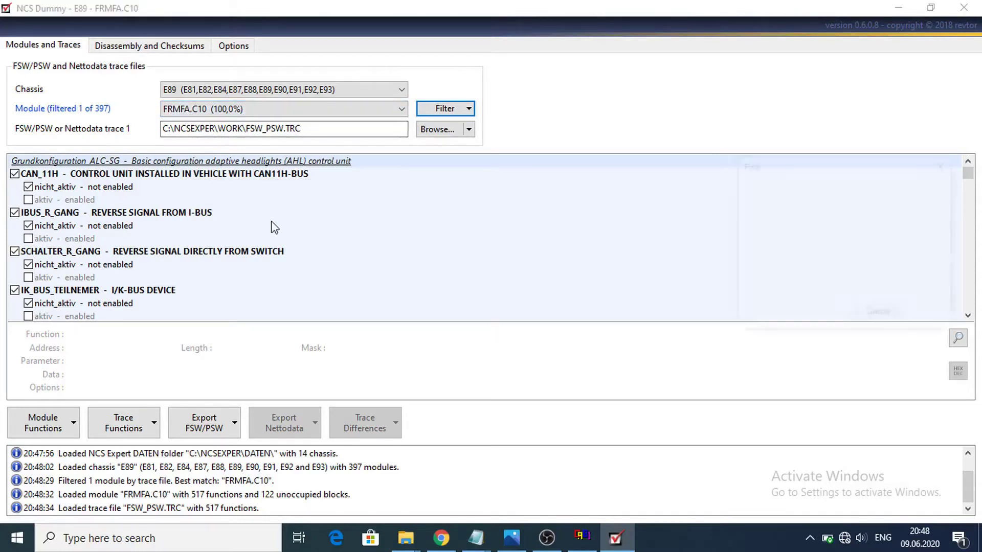
type("brs")
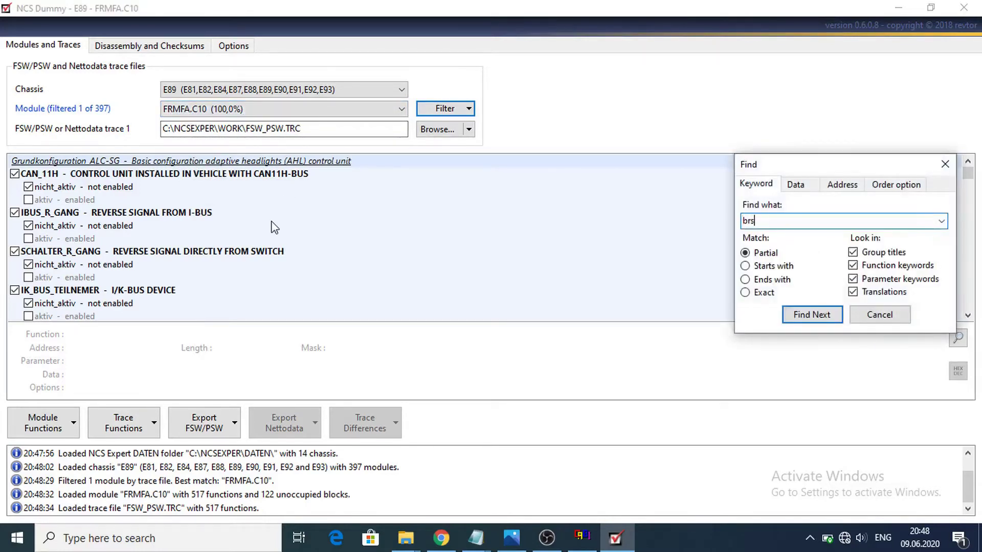
key("BackSpace")
type("ake")
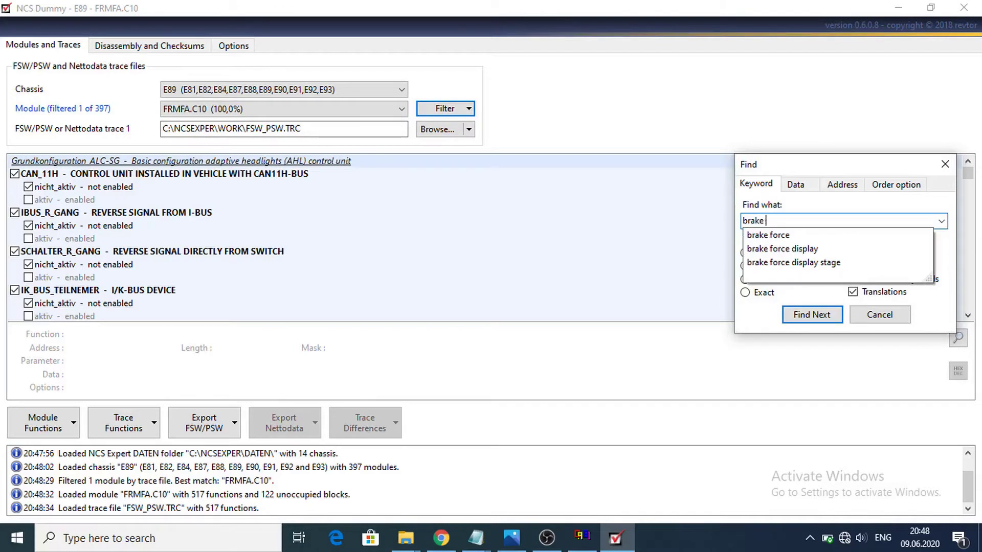
type(" force ")
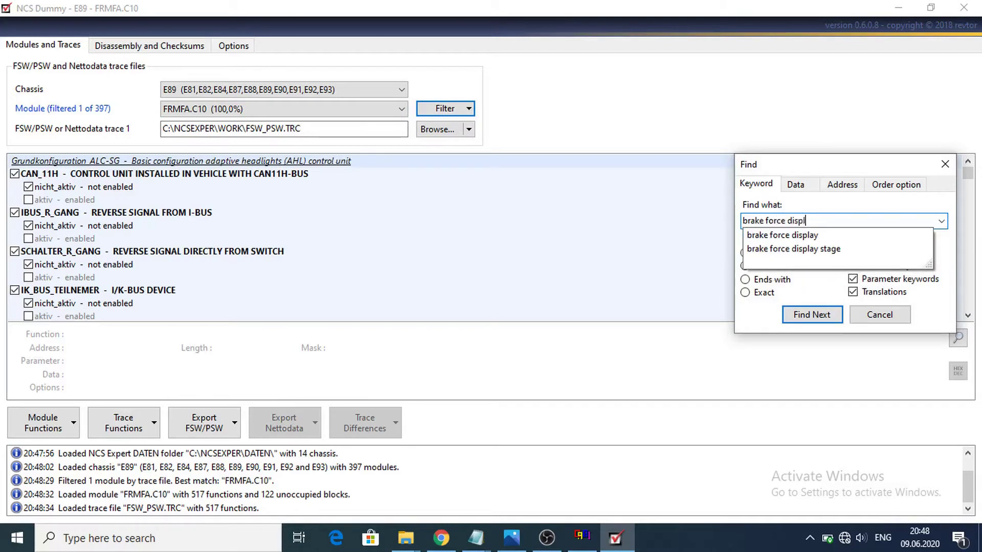
type("display sta")
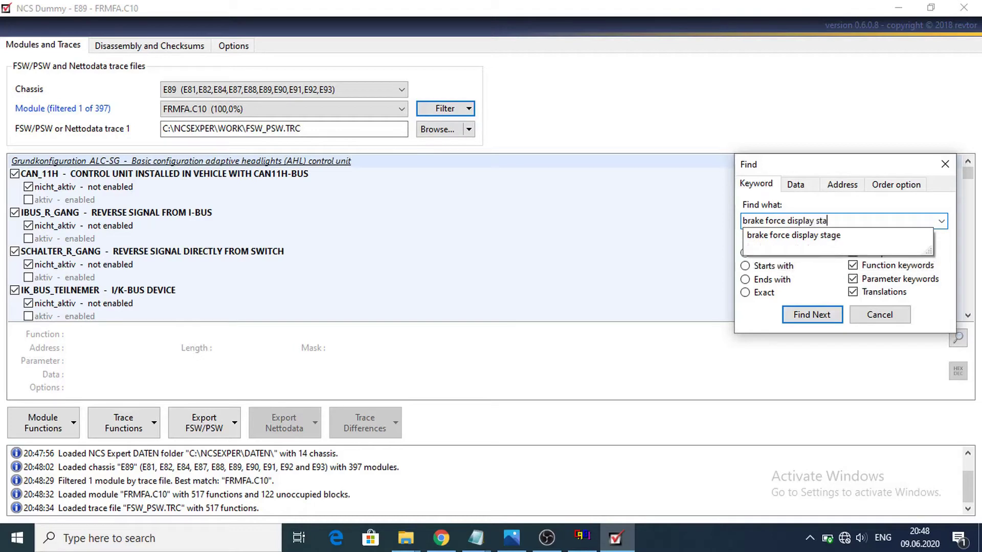
type("ge")
key("Return")
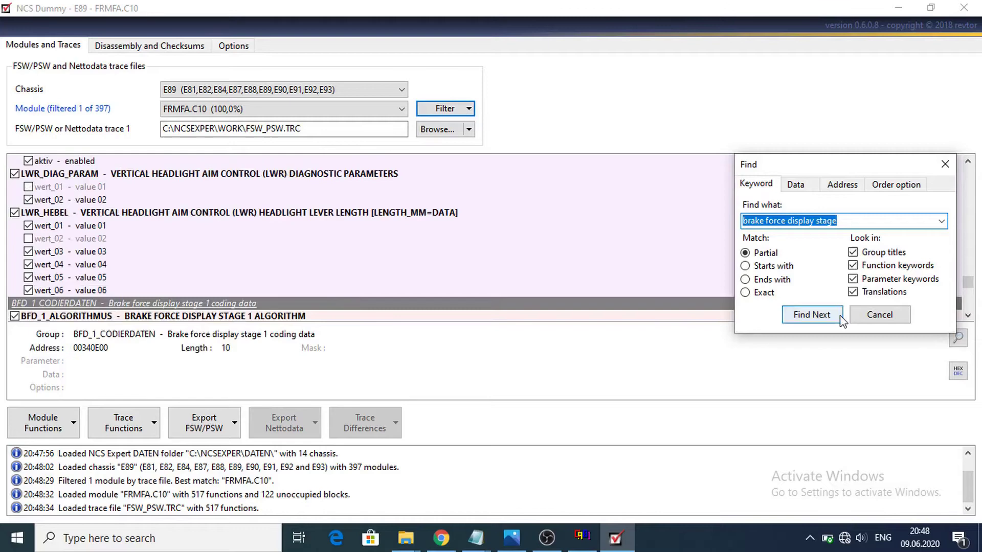
left_click(890, 321)
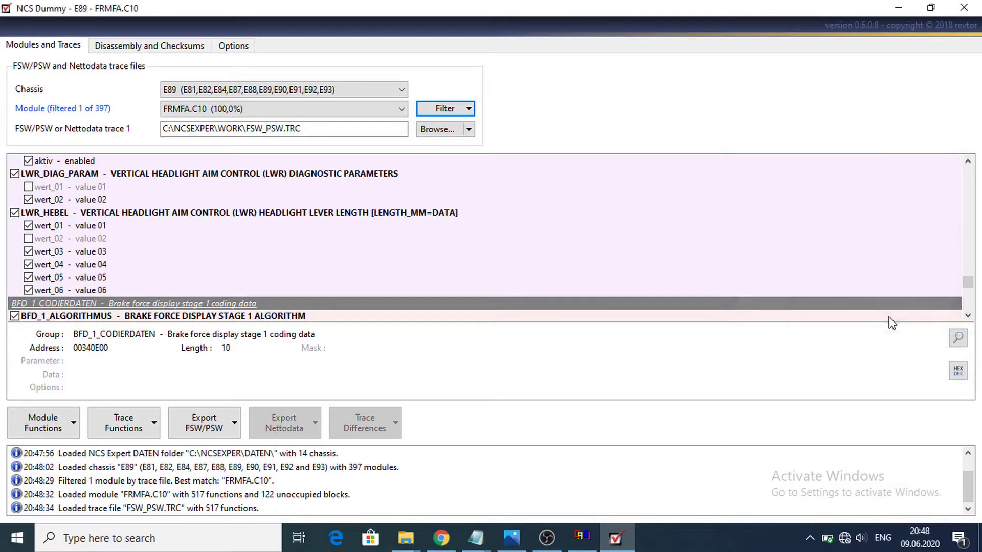
Examine the brake force display stage 1 algorithm and the outer tail, inner tail, third brake and tail light appearance functions
scroll(967, 320, "down", 2)
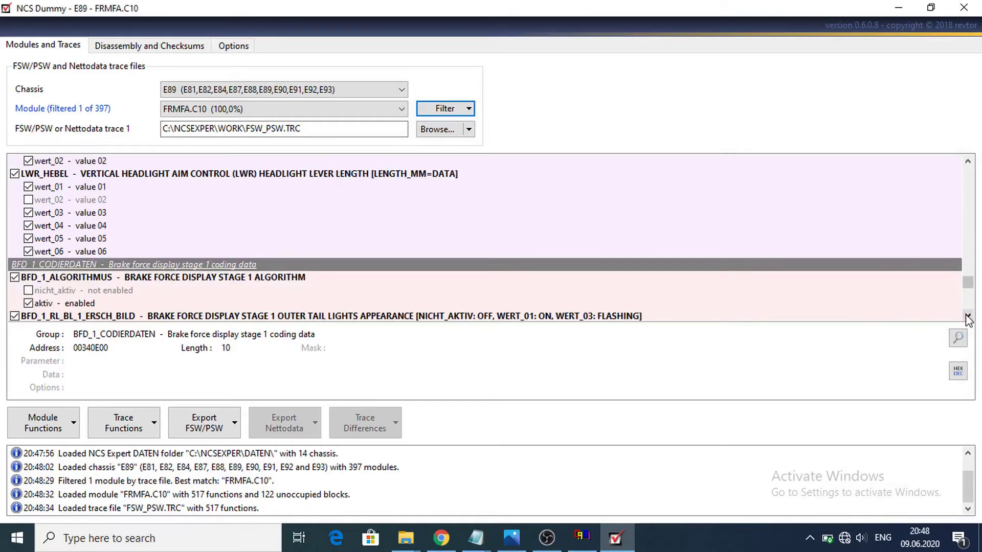
scroll(968, 319, "down", 1)
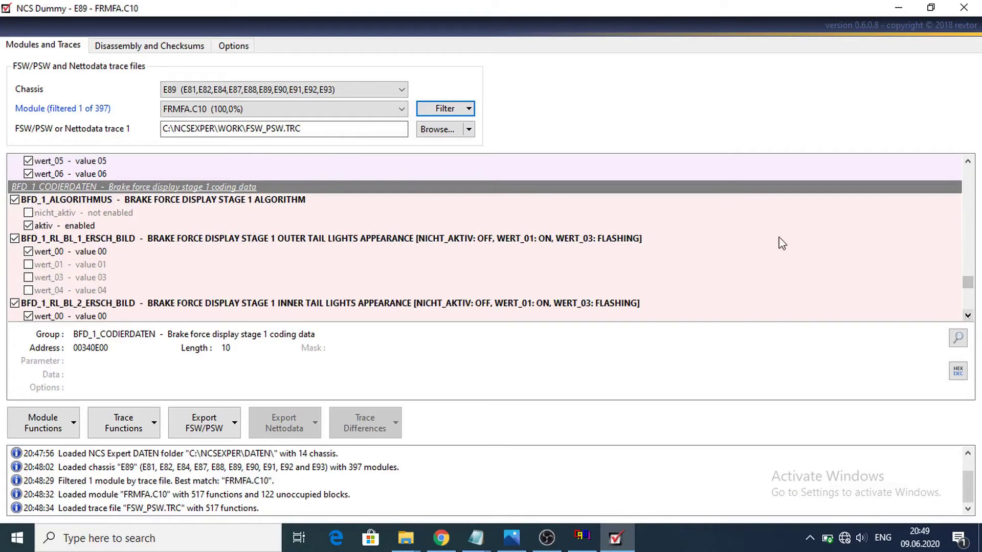
left_click(438, 202)
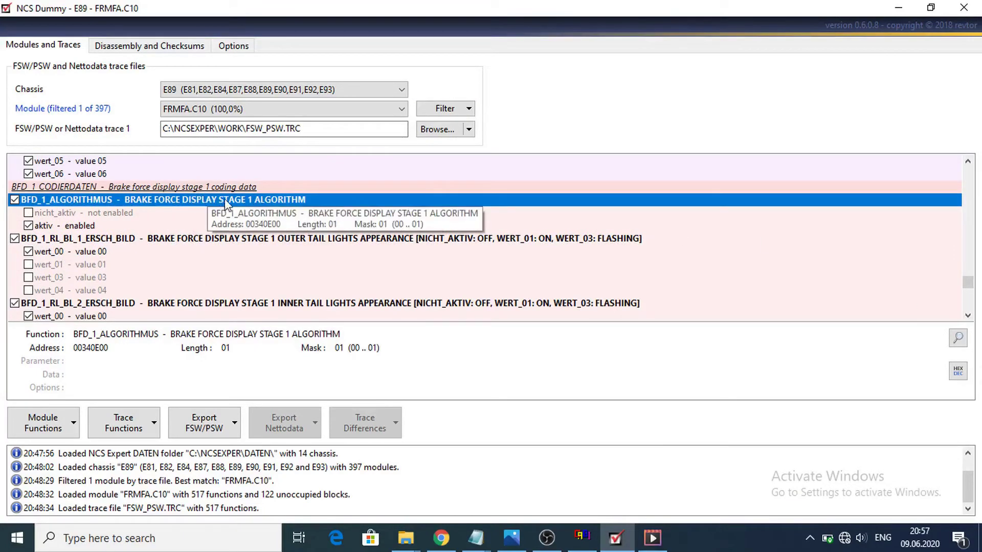
left_click(66, 226)
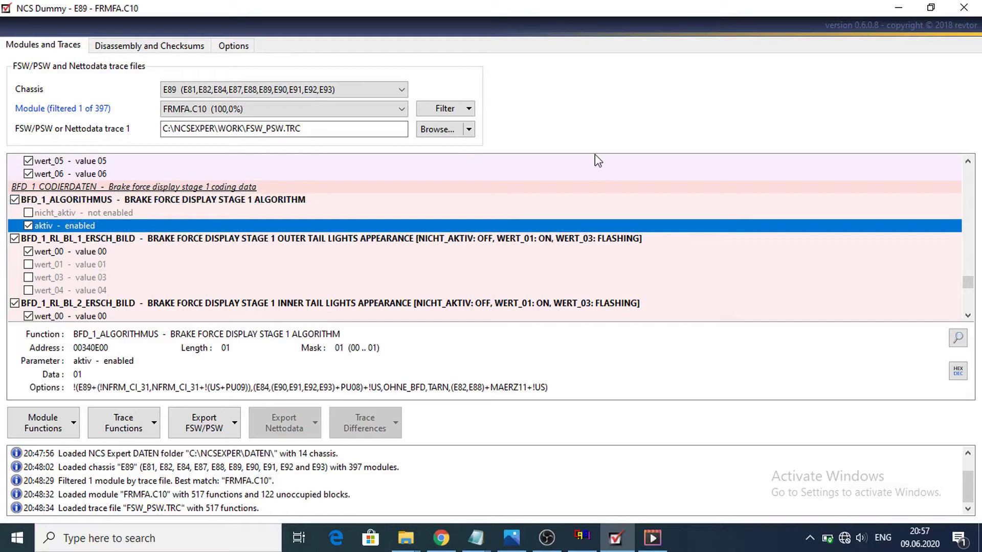
key("Down")
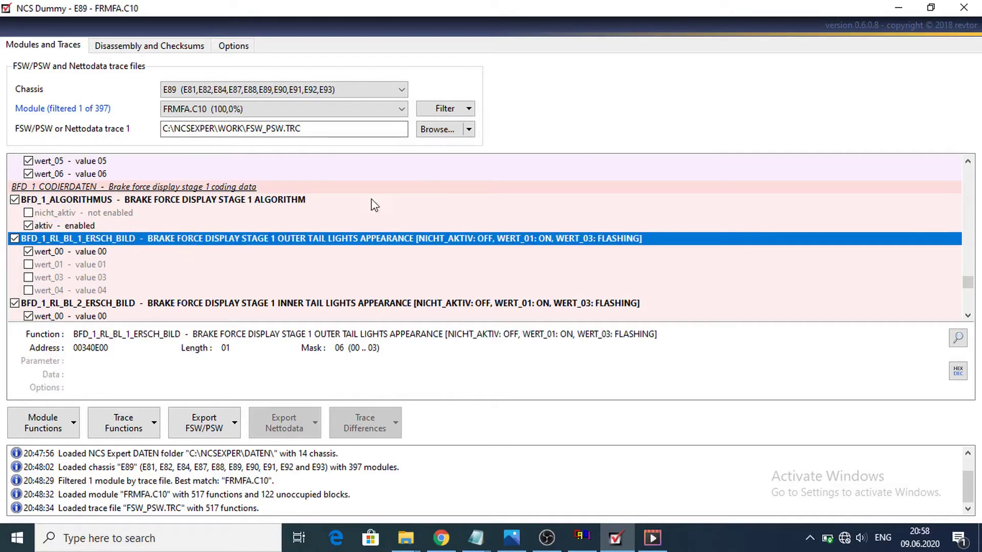
mouse_move(268, 242)
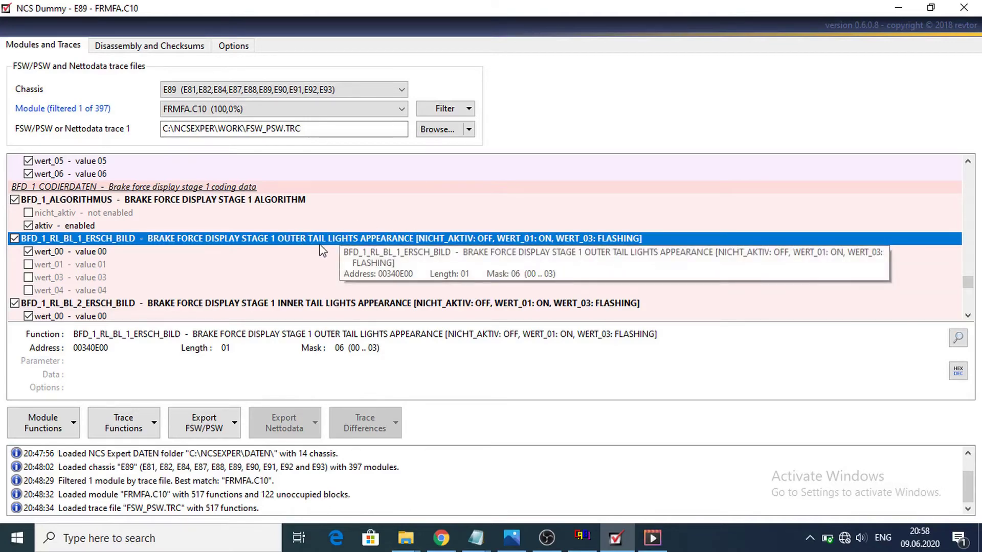
left_click(354, 303)
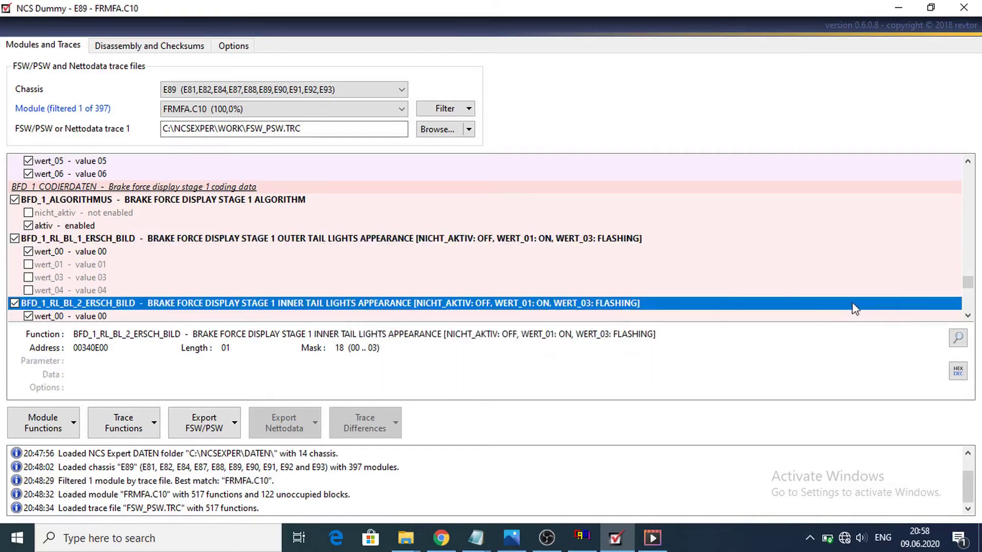
scroll(968, 317, "down", 2)
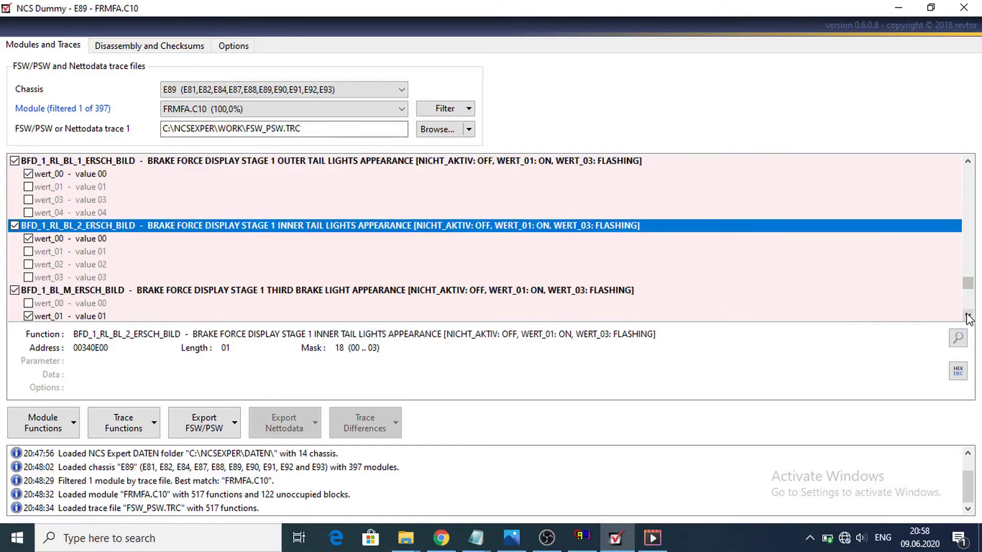
left_click(349, 290)
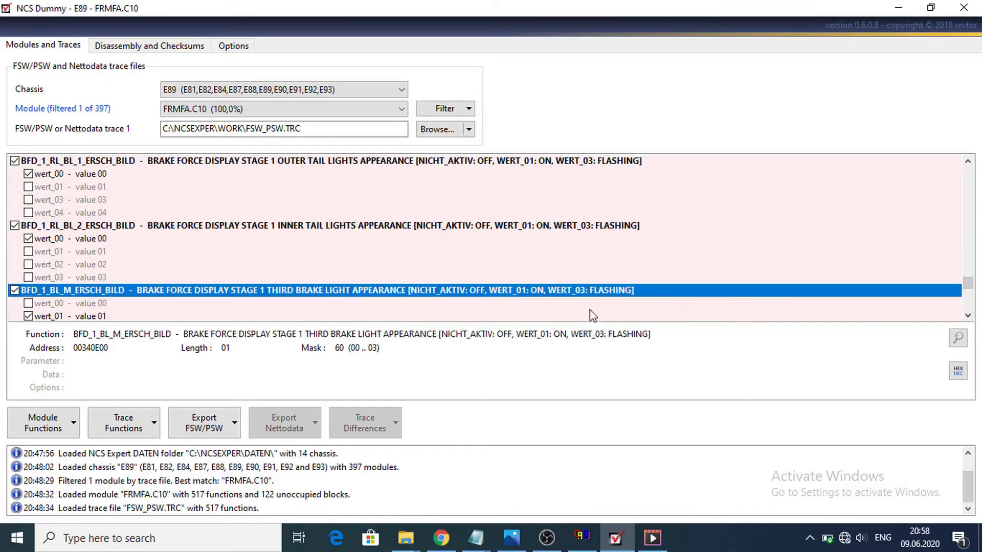
scroll(969, 317, "down", 1)
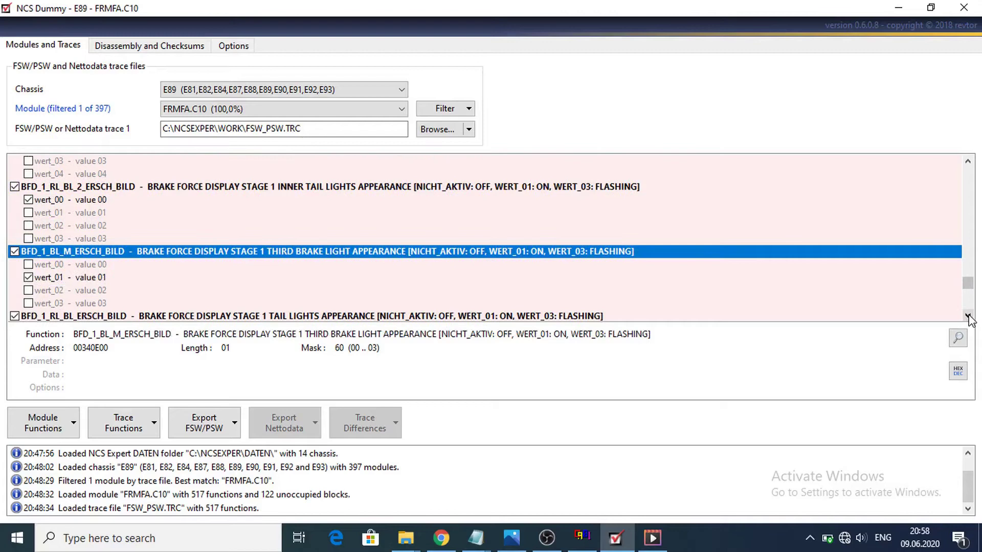
left_click(310, 321)
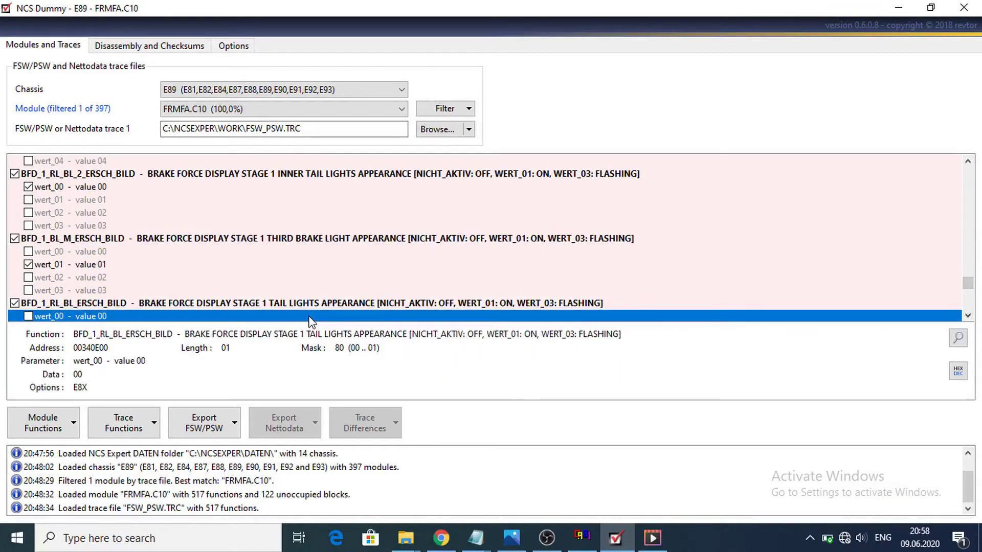
left_click(318, 293)
scroll(974, 322, "down", 2)
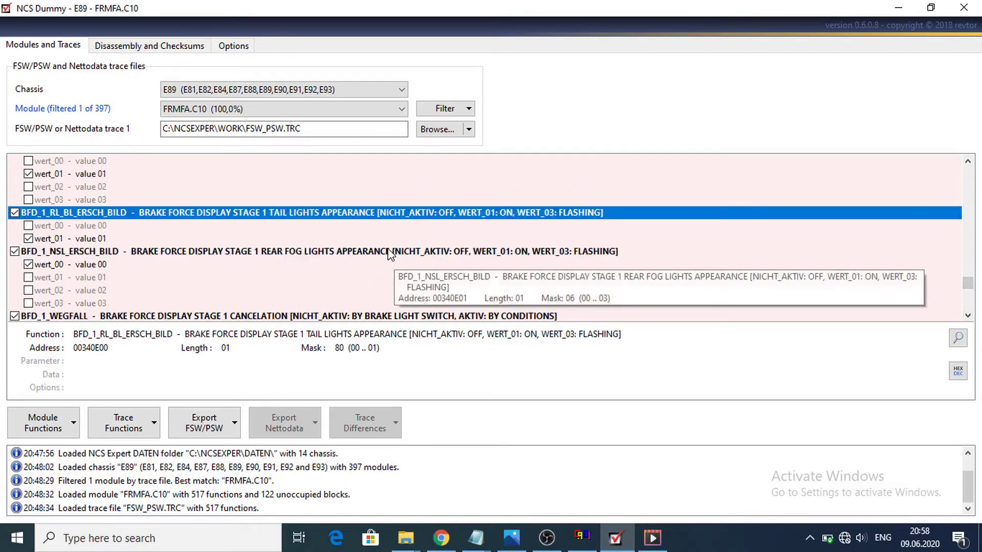
Set the stage 1 rear fog lights (BFD_1_NSL_ERSCH_BILD) and third brake light (BFD_1_BL_M_ERSCH_BILD) appearance to wert_03
left_click(389, 252)
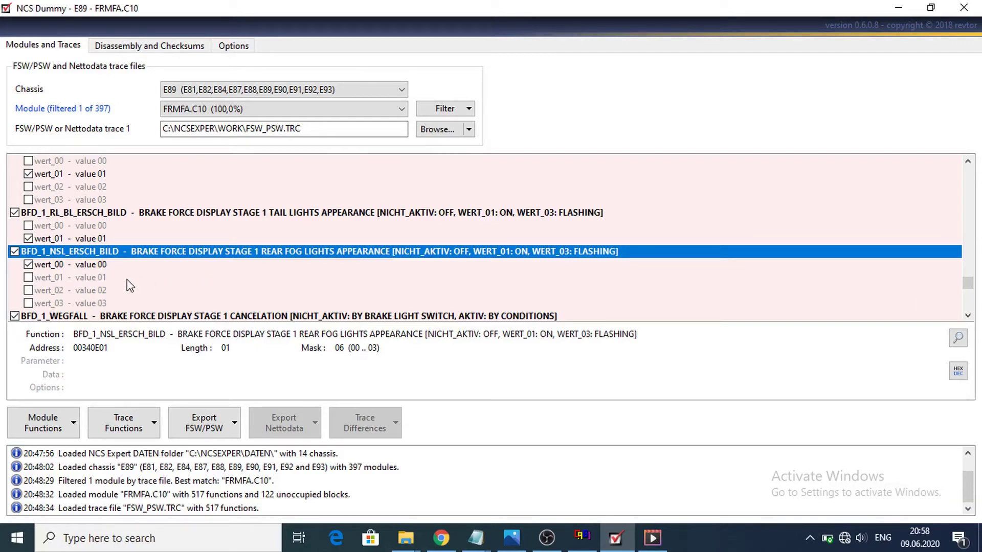
left_click(83, 266)
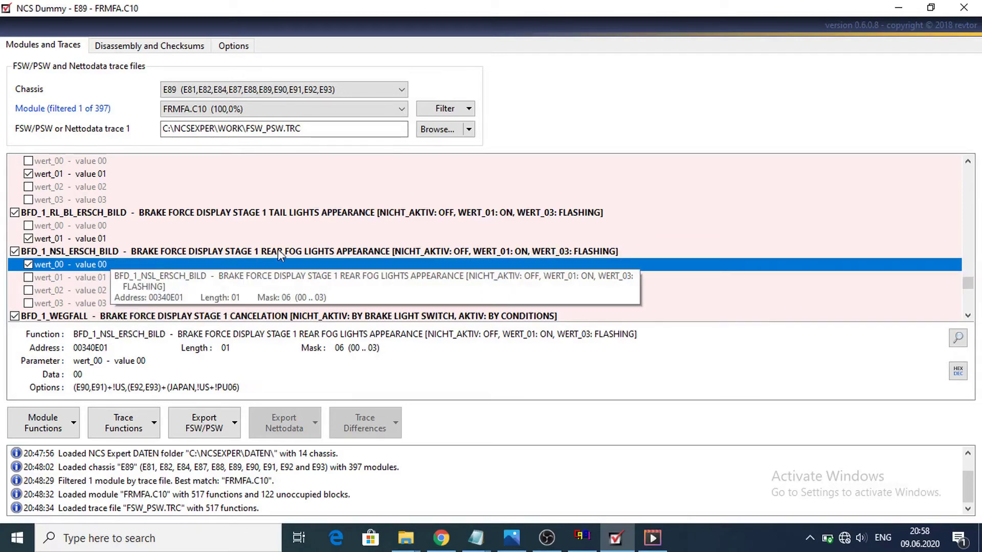
left_click(28, 304)
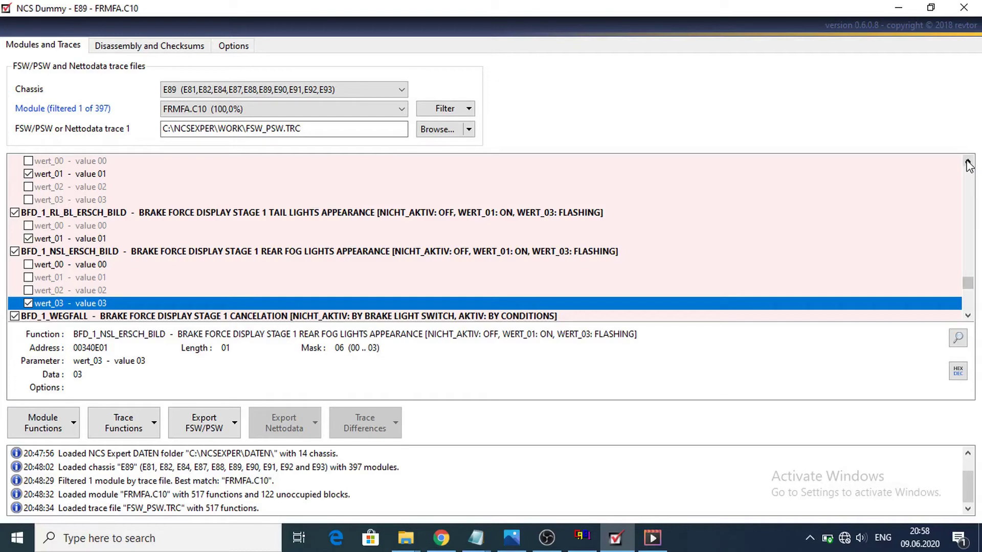
scroll(968, 165, "up", 1)
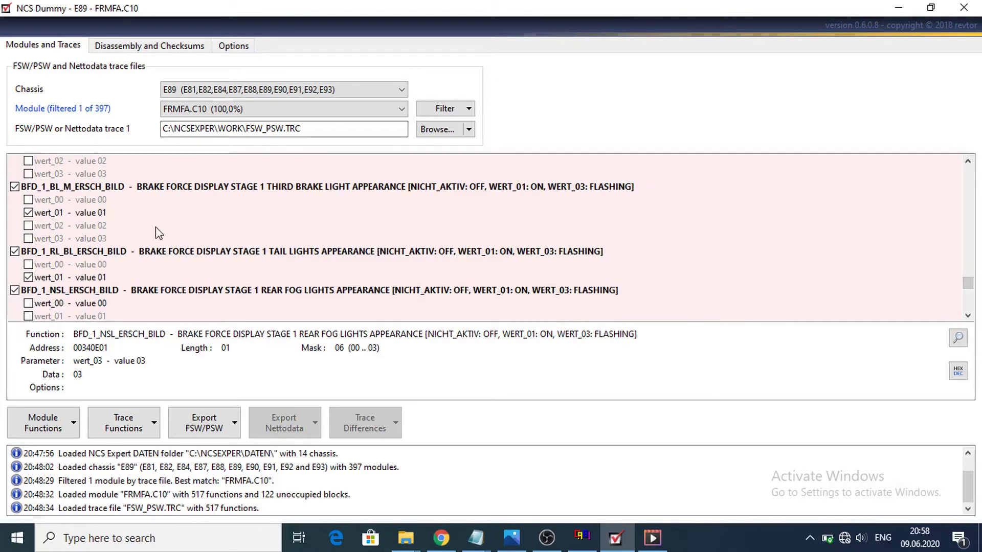
left_click(27, 239)
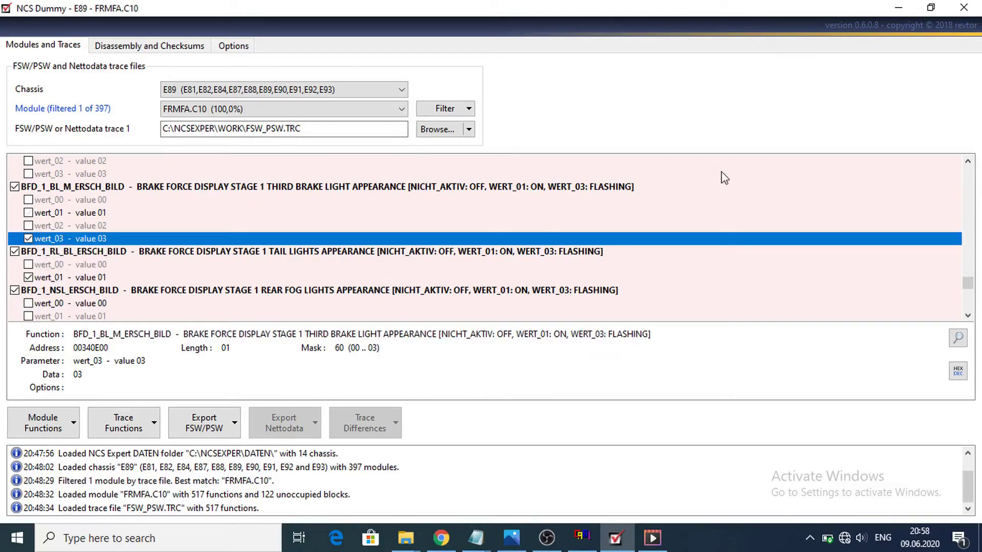
Set the stage 1 inner (BFD_1_RL_BL_2_ERSCH_BILD) and outer (BFD_1_RL_BL_1_ERSCH_BILD) tail lights appearance to wert_03
scroll(969, 160, "up", 2)
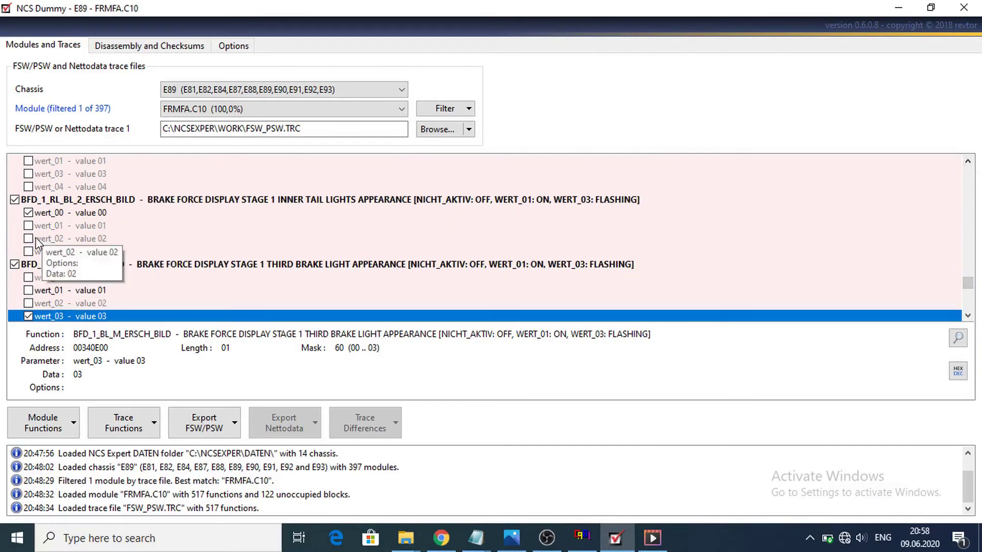
left_click(29, 251)
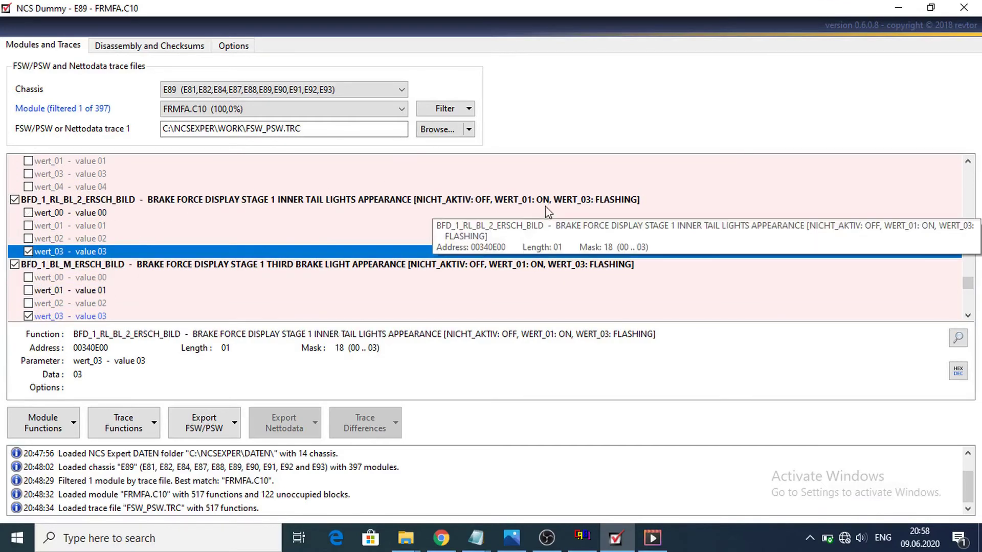
scroll(969, 162, "up", 1)
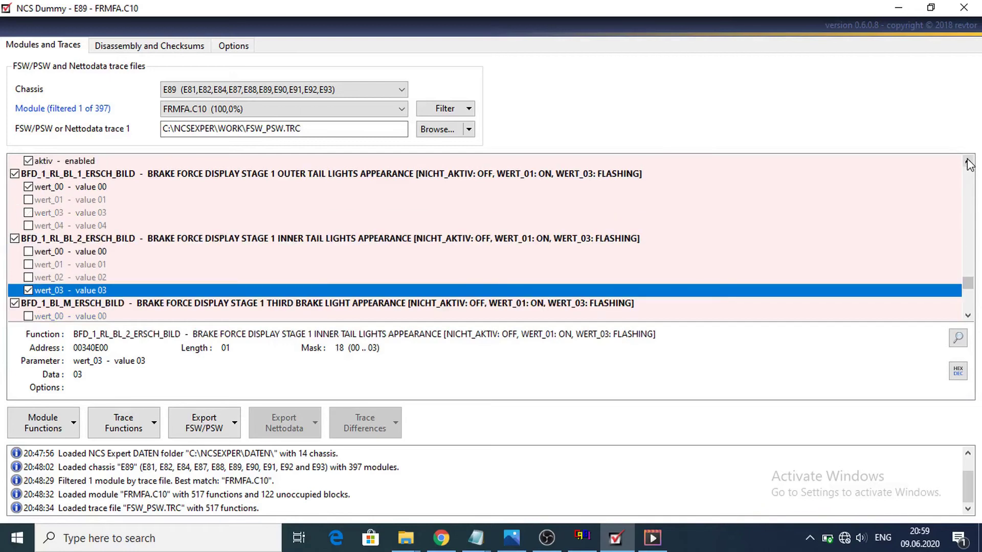
scroll(968, 162, "up", 1)
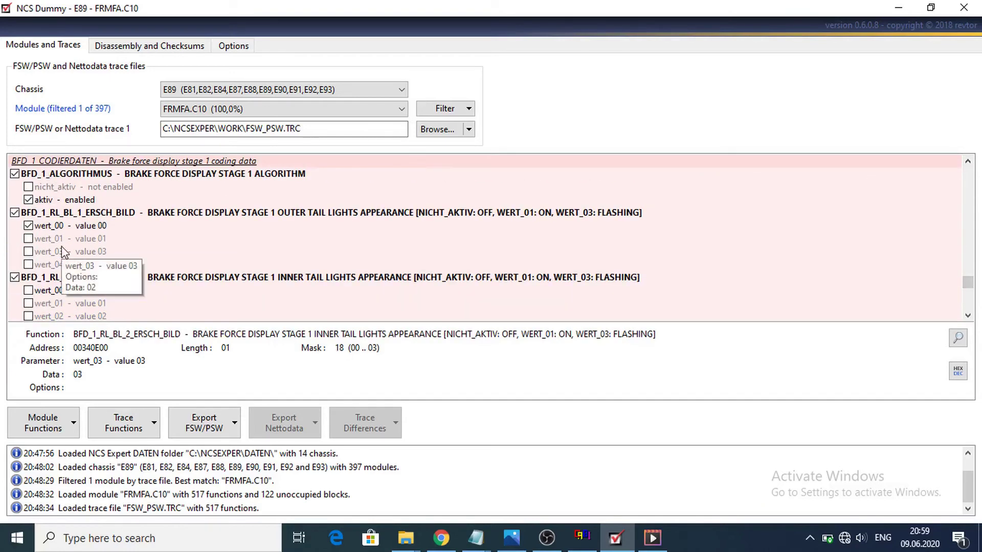
left_click(29, 251)
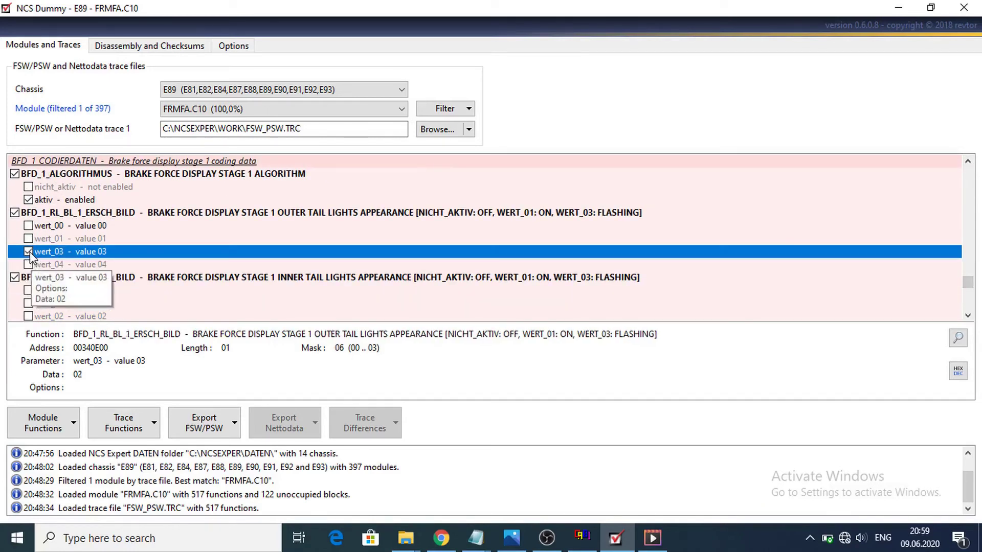
Export the modified coding as FSW_PSW.MAN and switch to NCS Expert
left_click(208, 427)
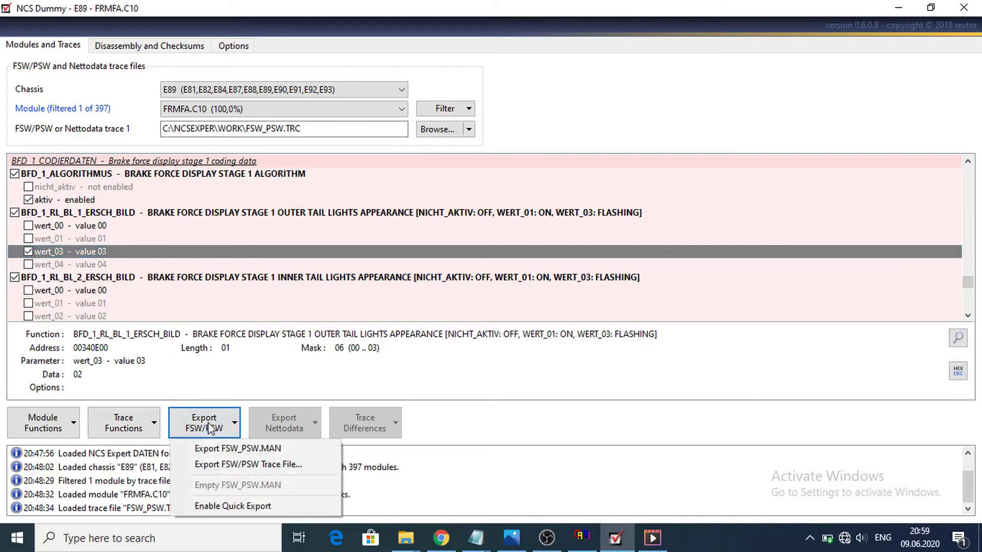
left_click(224, 450)
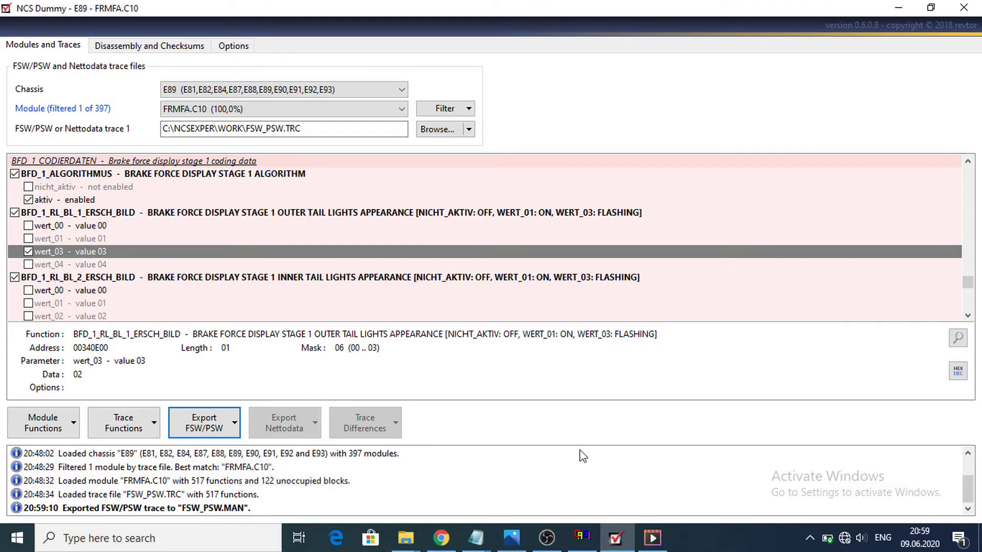
left_click(582, 537)
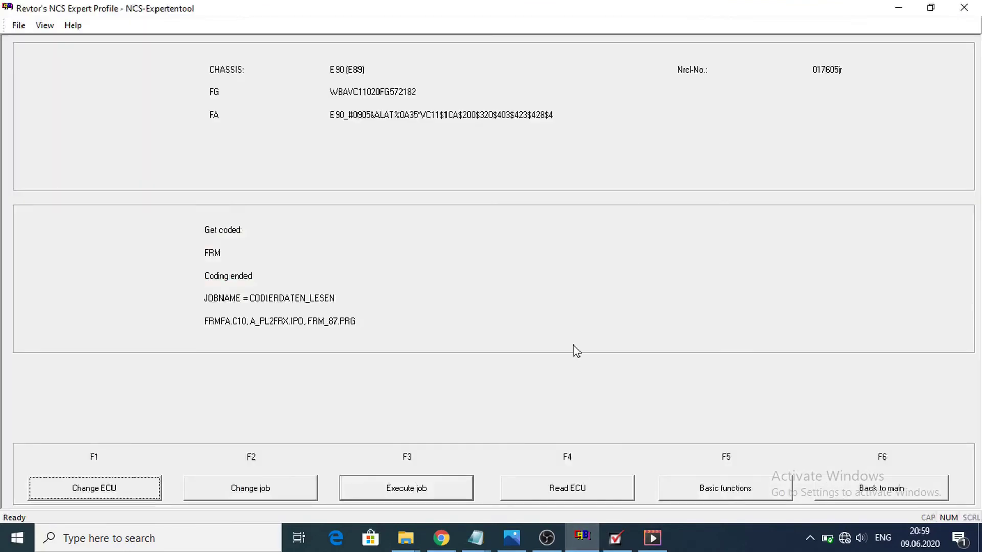
Change the FRM job to SG_CODIEREN and execute it
left_click(272, 484)
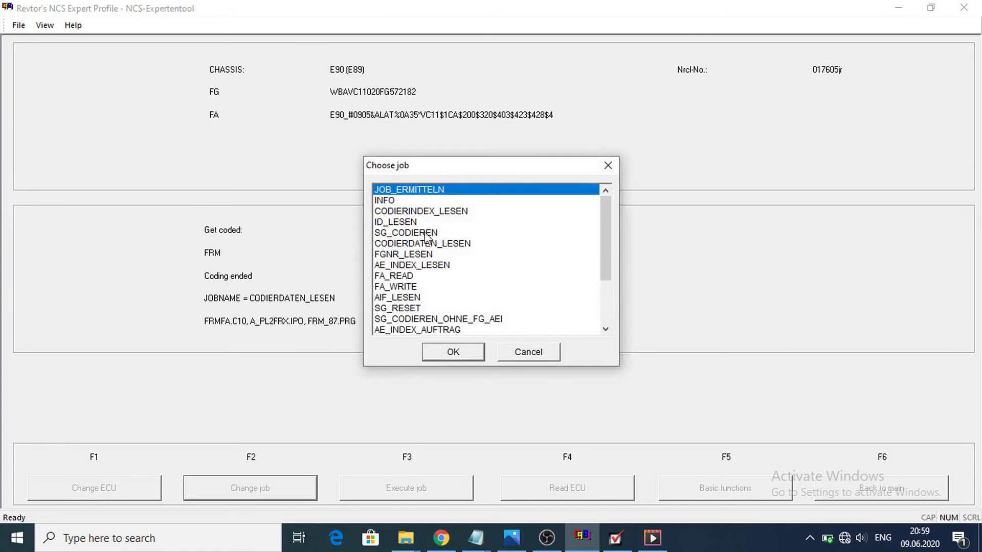
left_click(425, 233)
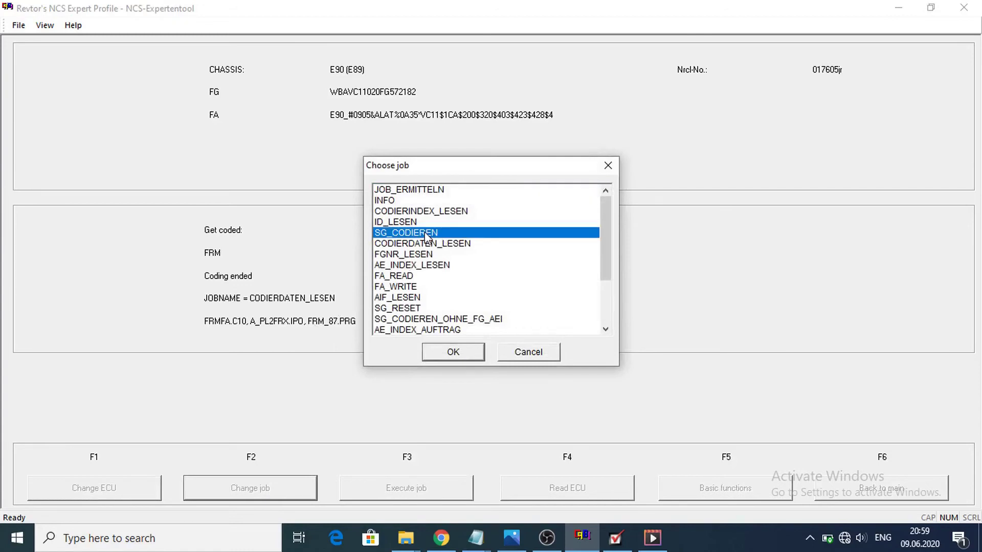
left_click(450, 352)
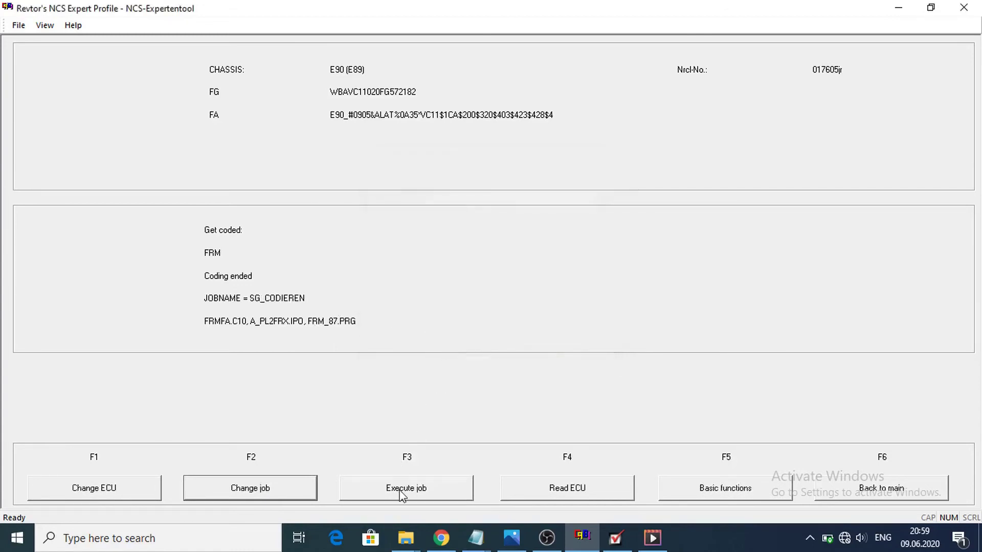
left_click(400, 489)
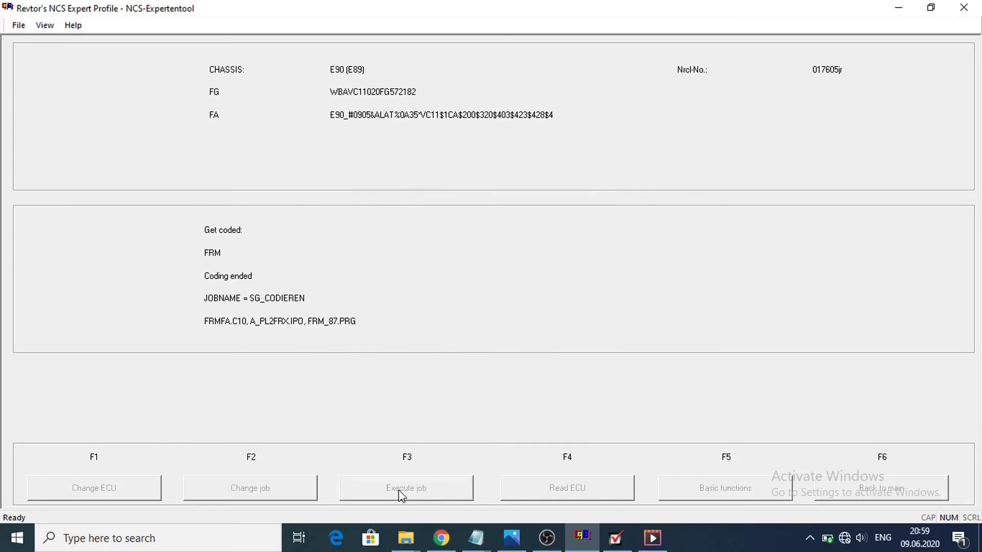